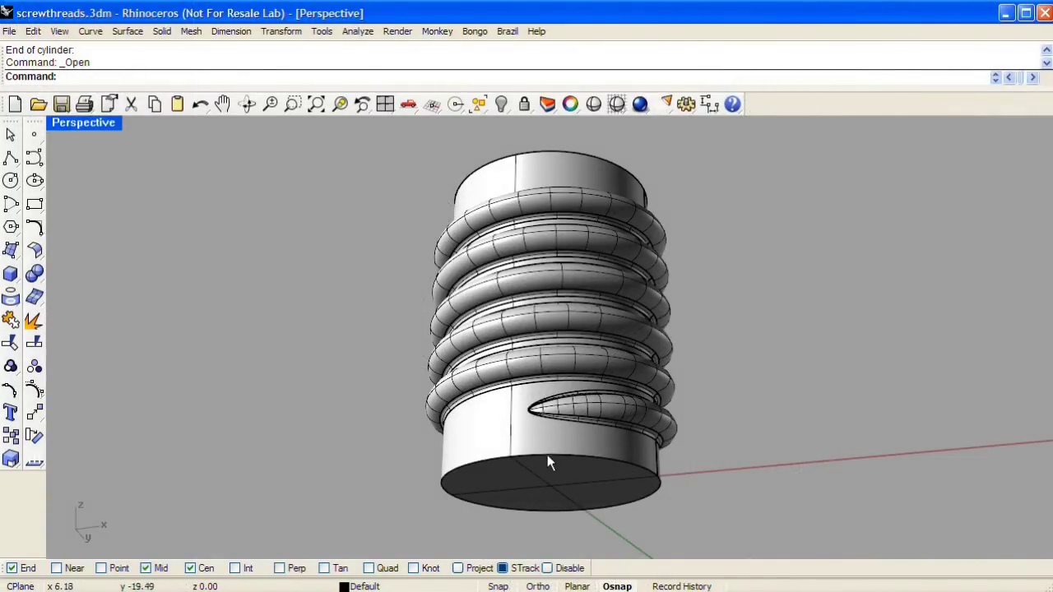
- Orbit the Perspective view upward to bring the screw's flat bottom face into view
right_drag(547, 456, 597, 389)
- Chamfer the screw's bottom circular edge arcs at distance 5, then restore the four-view layout
click(162, 31)
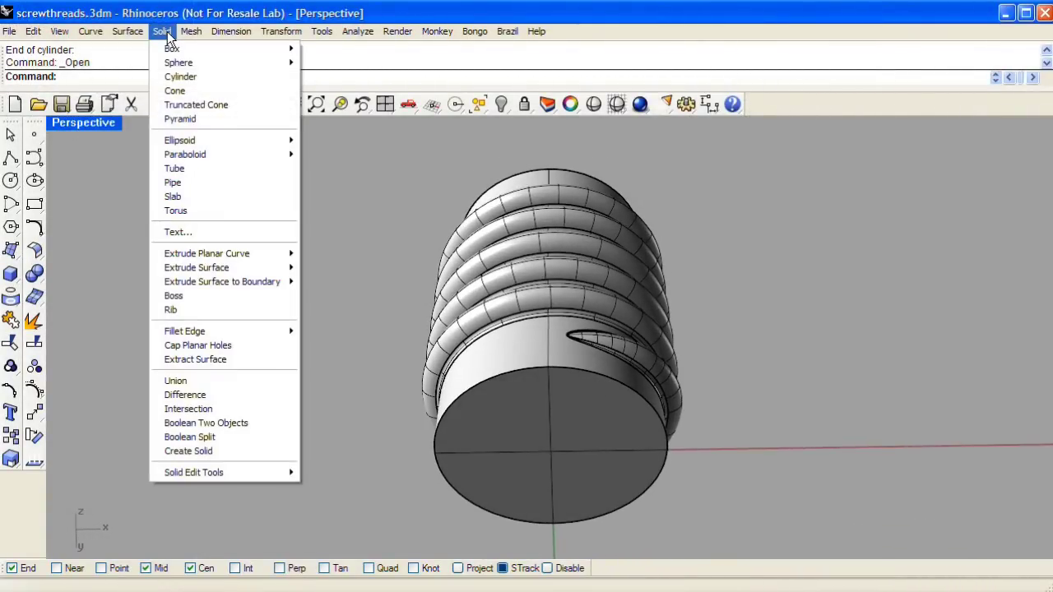
mouse_move(208, 337)
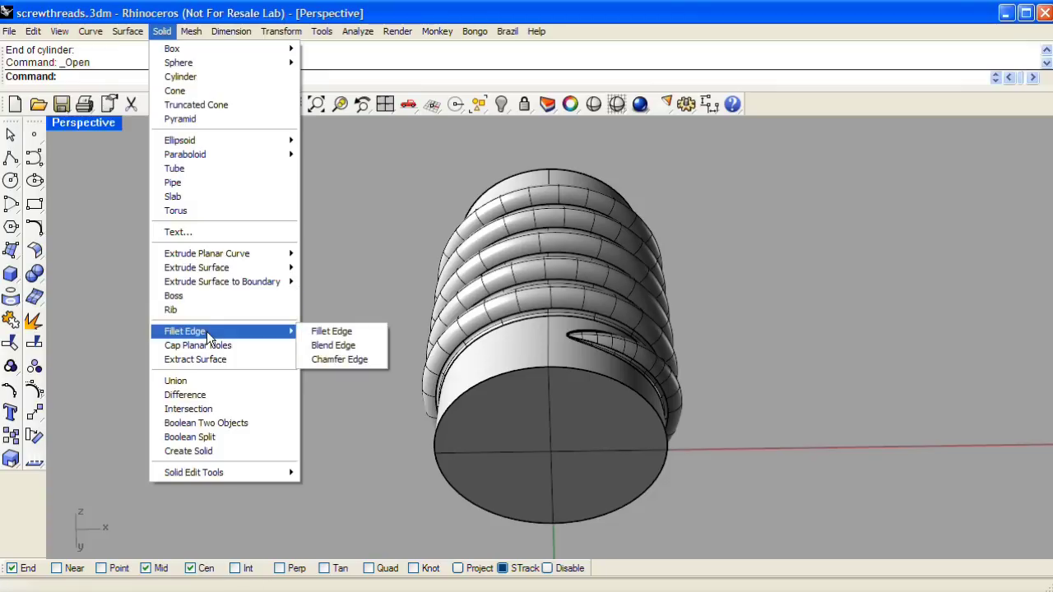
click(359, 361)
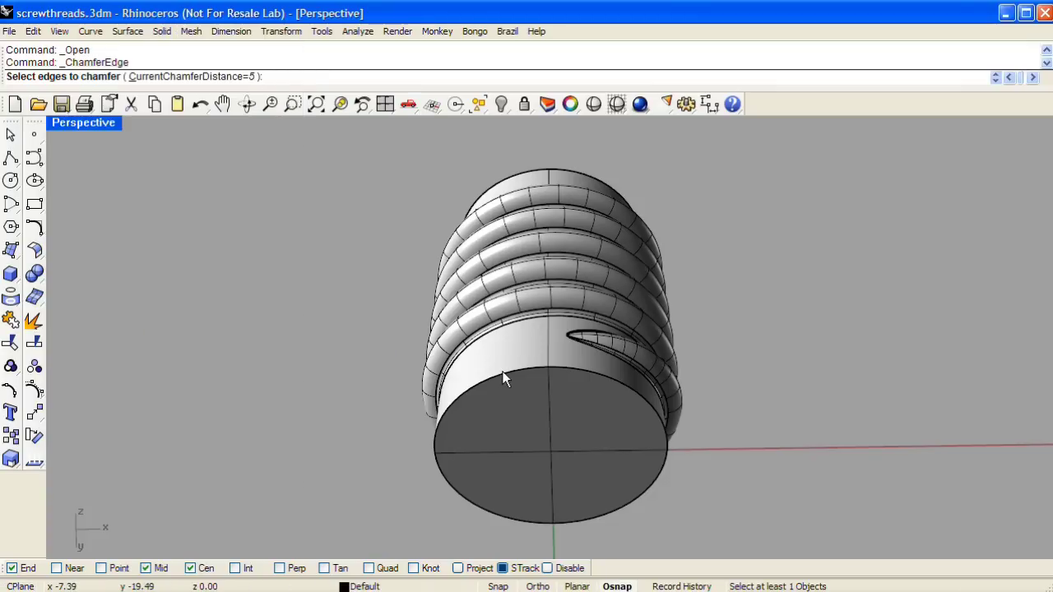
click(502, 372)
click(581, 377)
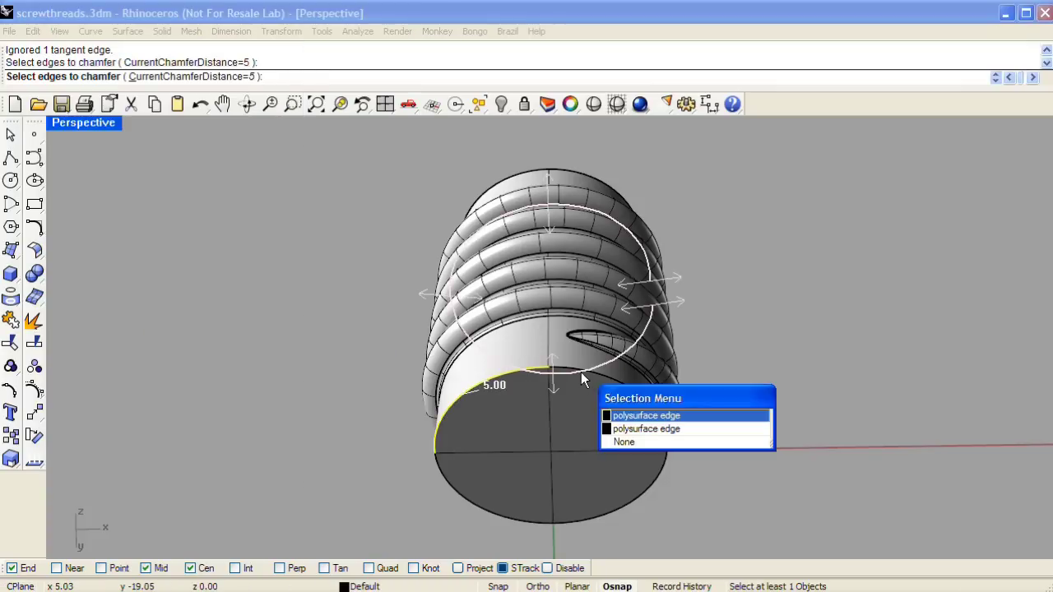
click(651, 441)
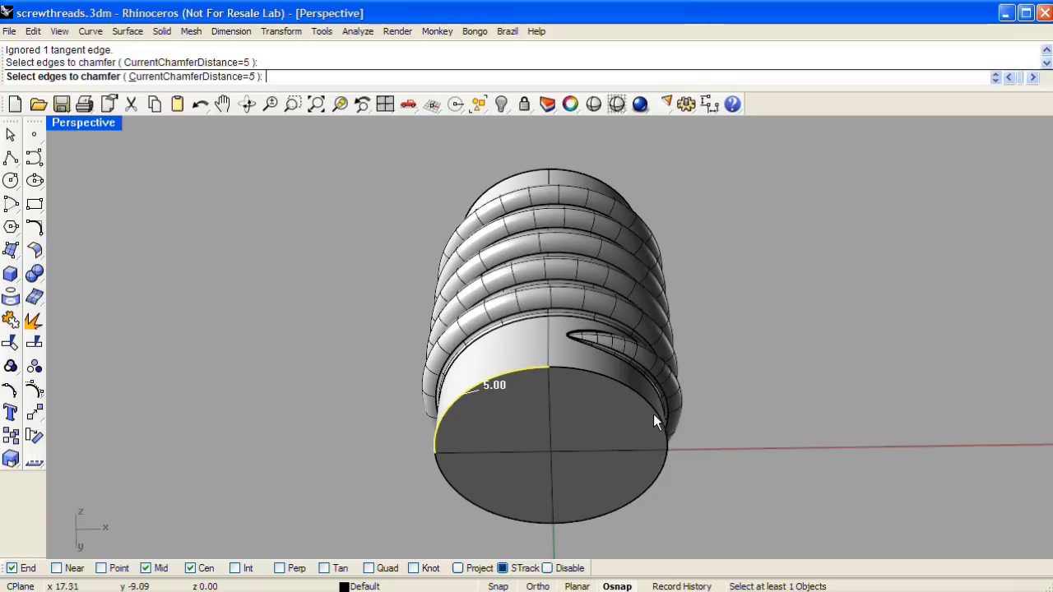
click(656, 422)
click(695, 454)
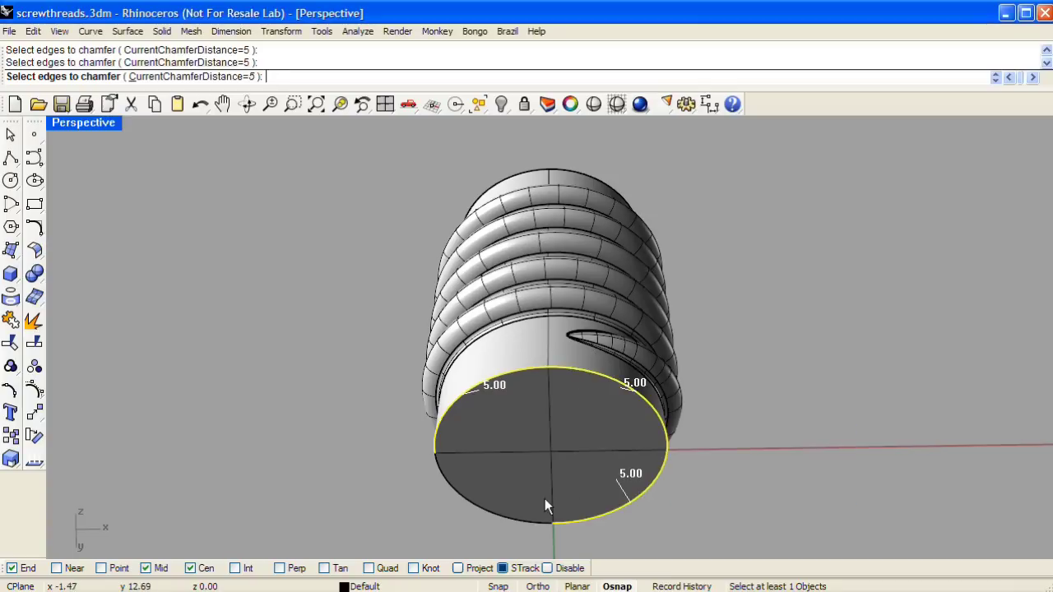
click(508, 523)
key(Return)
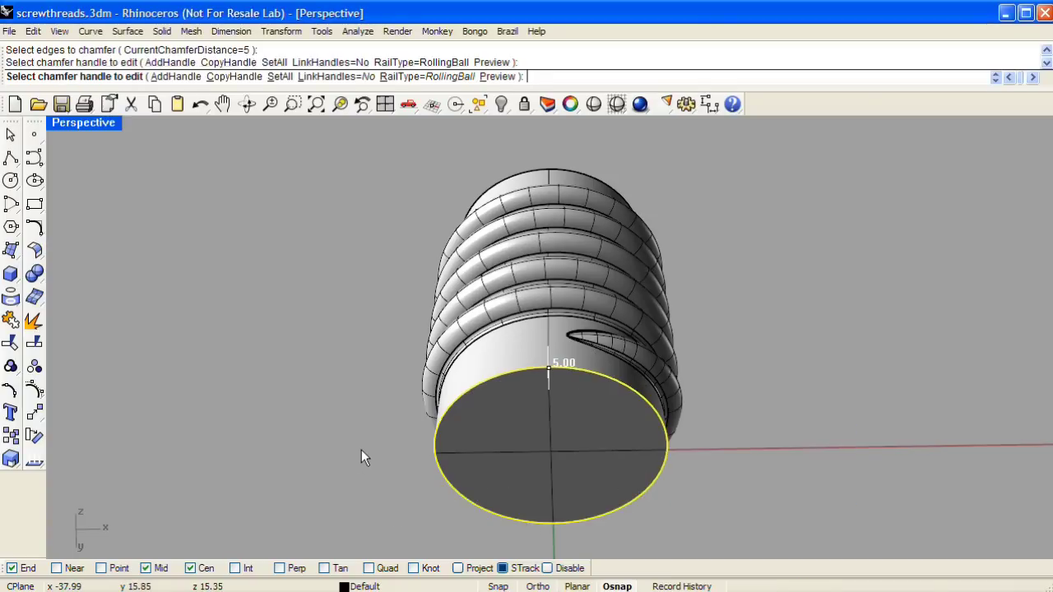
key(Return)
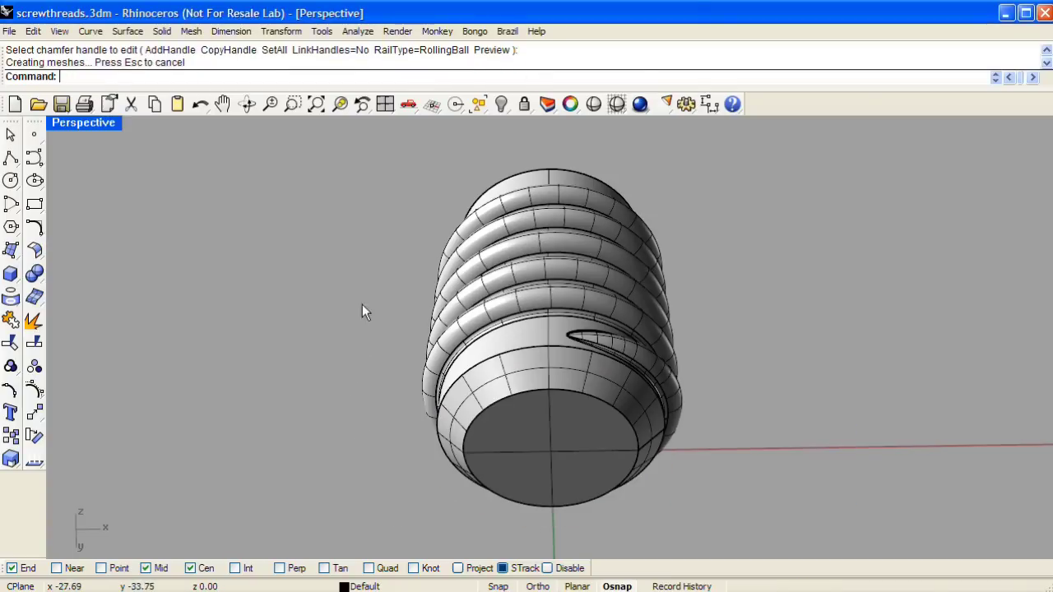
double_click(100, 125)
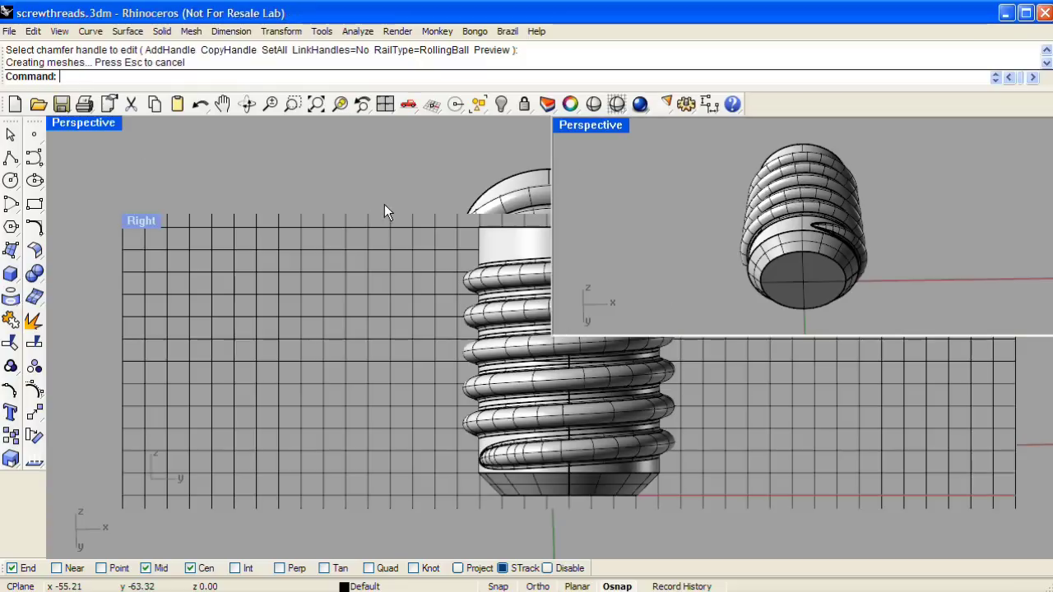
- Draw a radius-30 cylinder centred on the screw, from its base up to the screw's top
scroll(305, 245, down, 3)
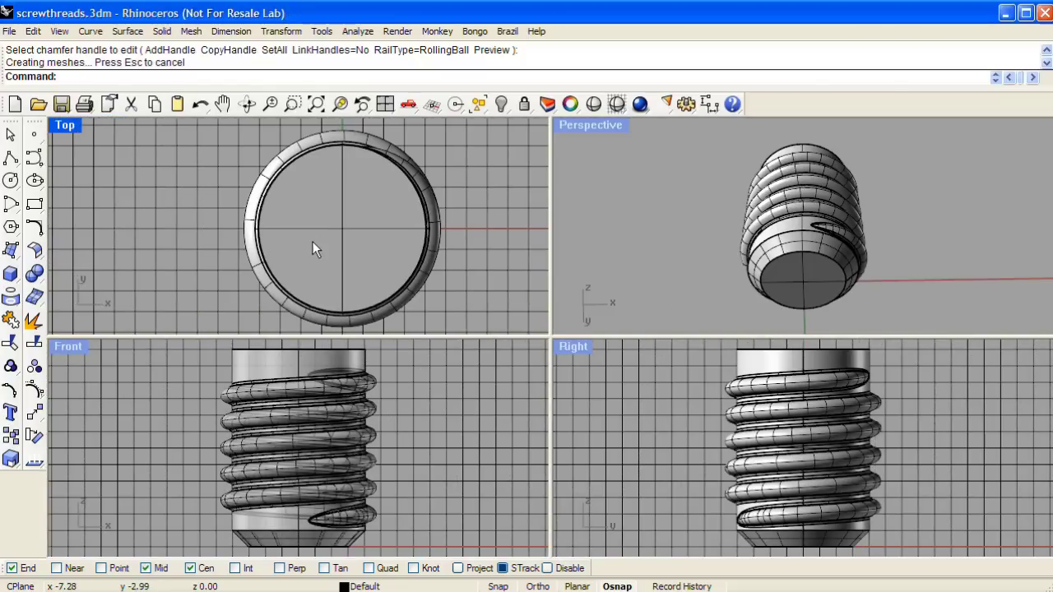
right_drag(311, 241, 253, 230)
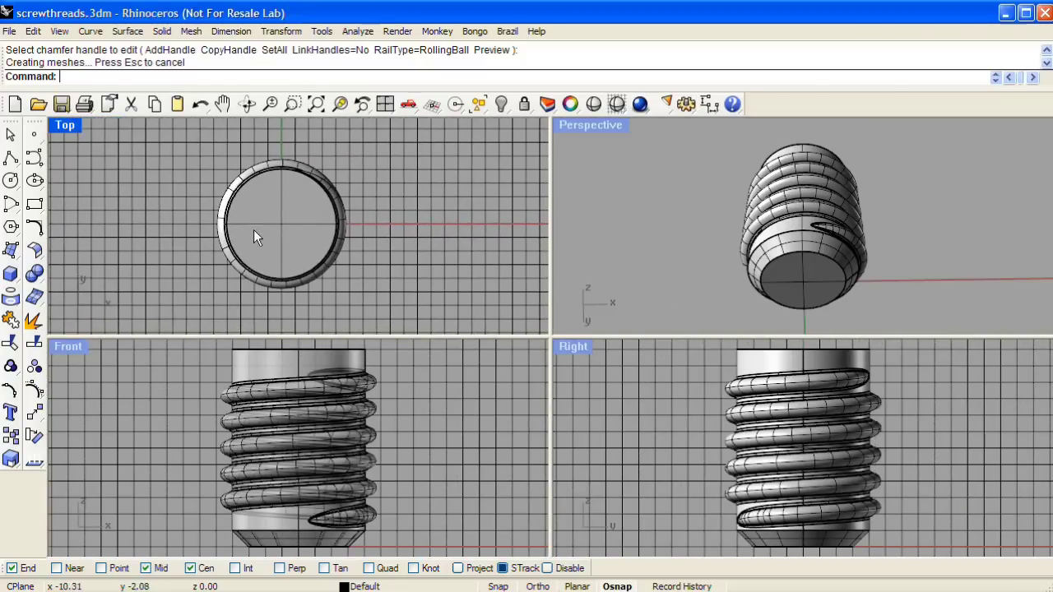
click(10, 276)
click(33, 315)
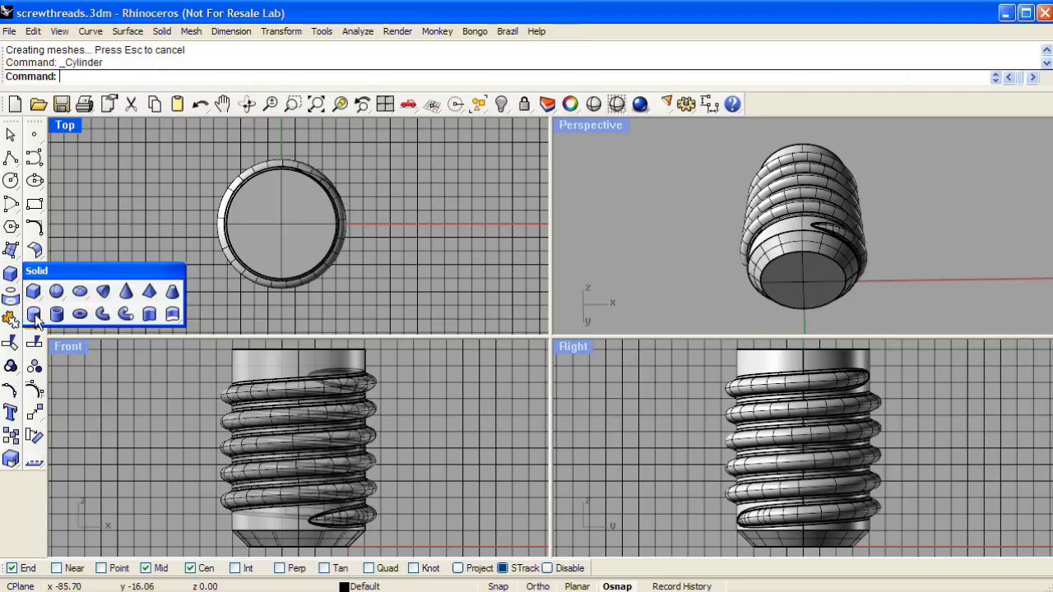
click(314, 255)
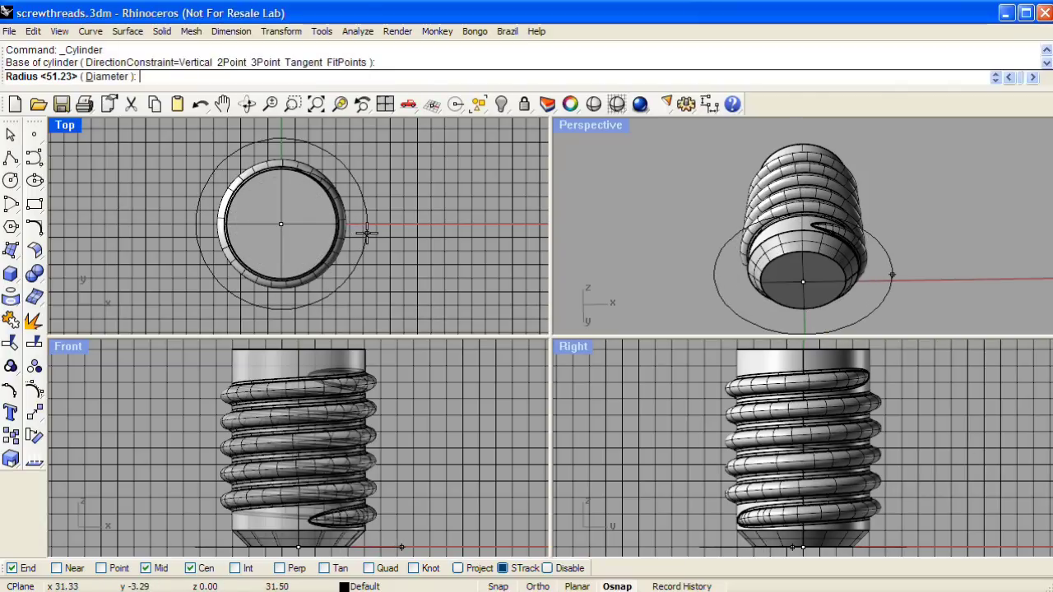
key(Return)
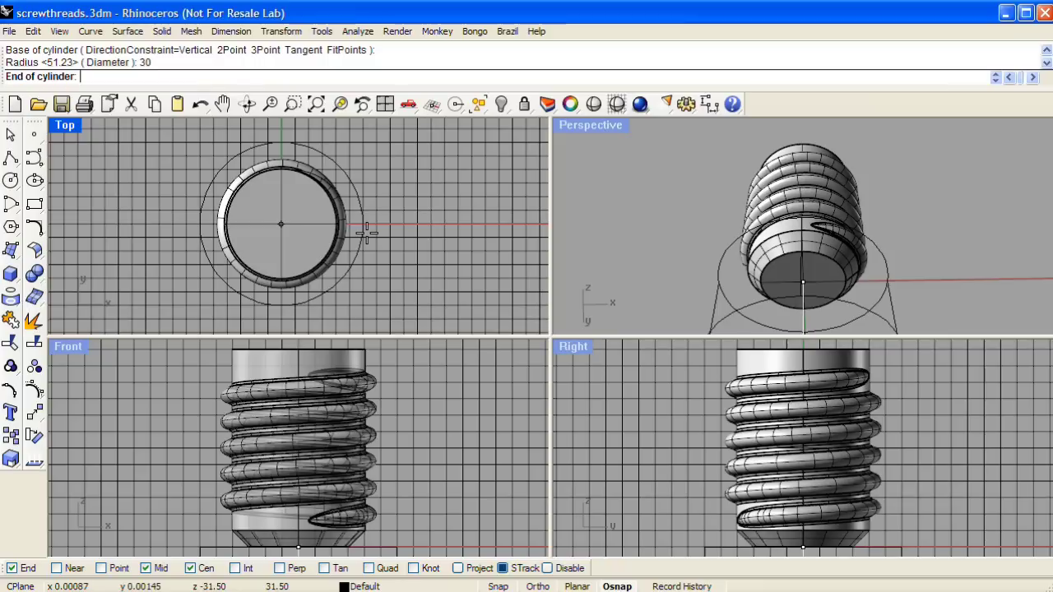
click(355, 342)
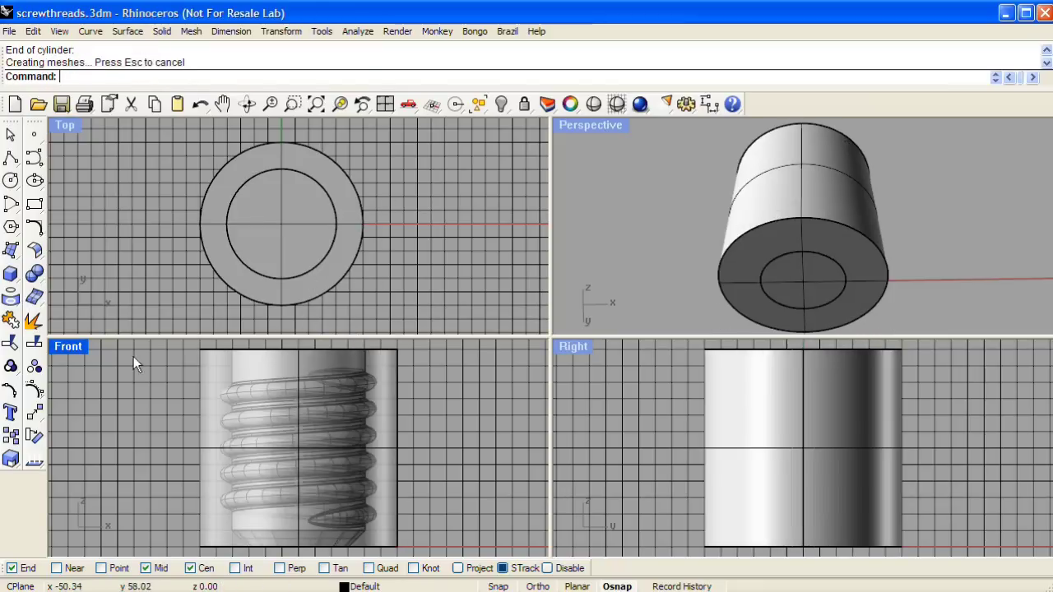
- Maximize the Front view and drag the screw upward so its top protrudes above the cylinder
double_click(71, 343)
right_drag(495, 360, 592, 337)
scroll(635, 312, down, 2)
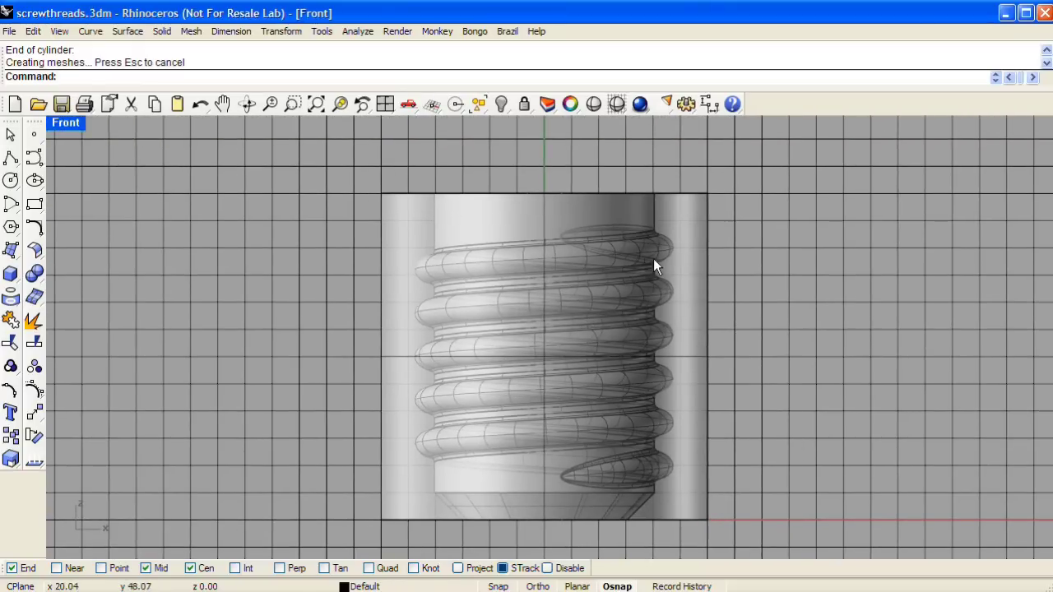
click(660, 291)
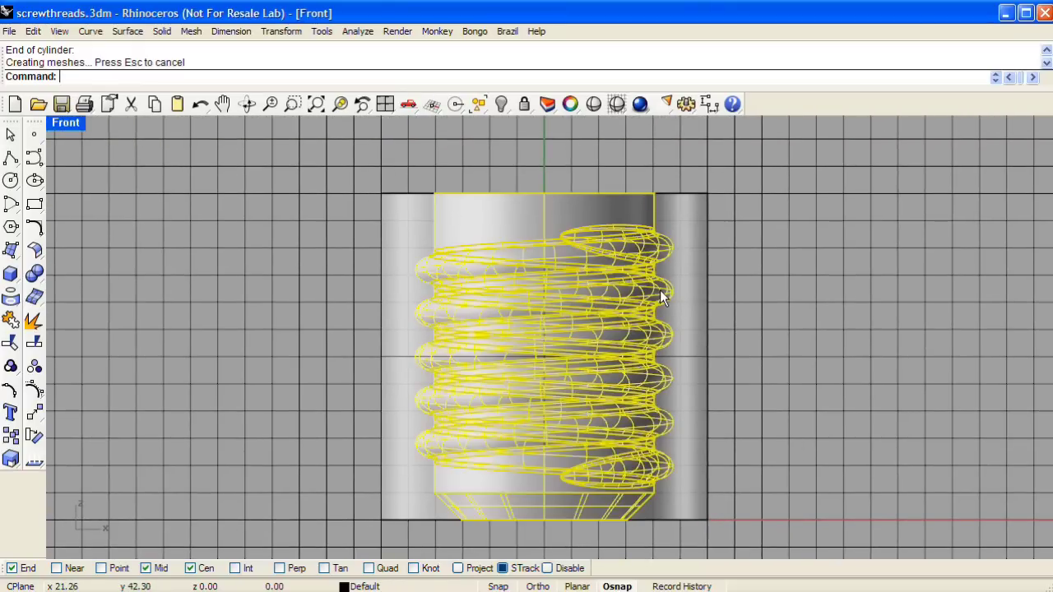
drag(660, 291, 660, 242)
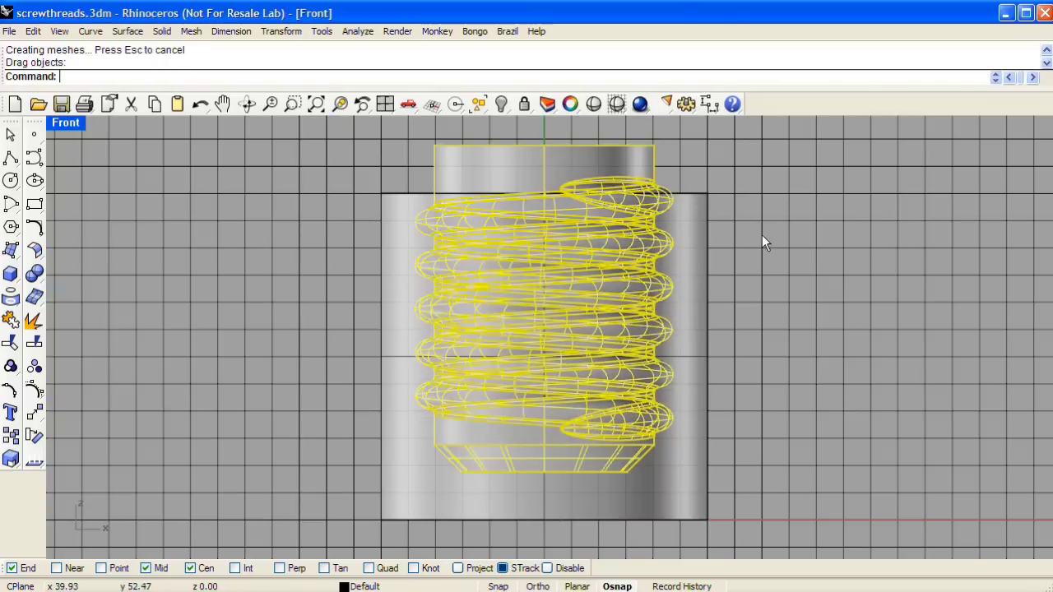
key(Escape)
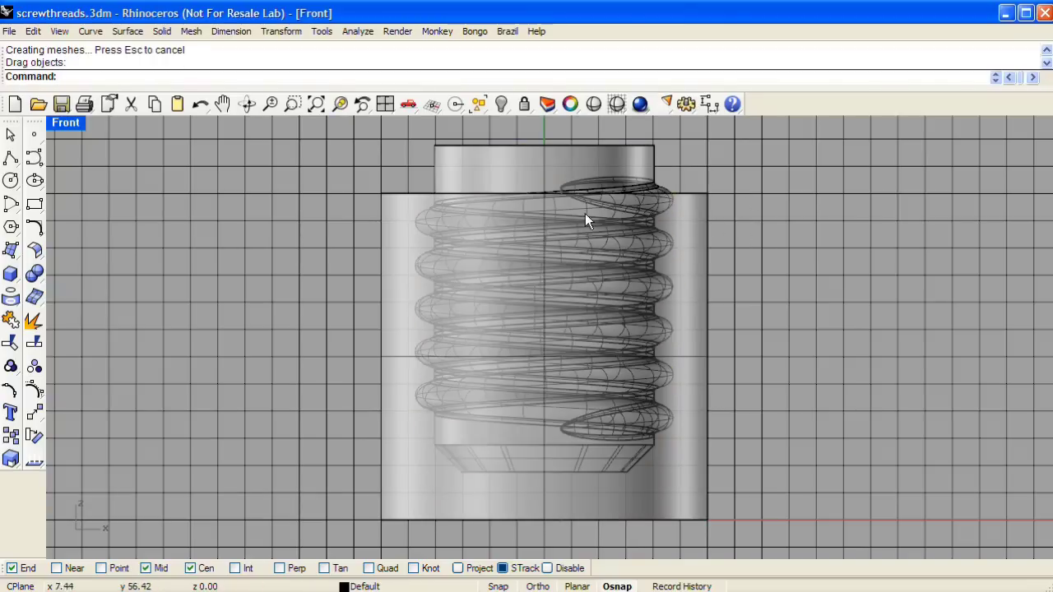
click(34, 275)
- Boolean-subtract the screw from the enclosing cylinder, keeping the screw, to cut internal threads
click(81, 291)
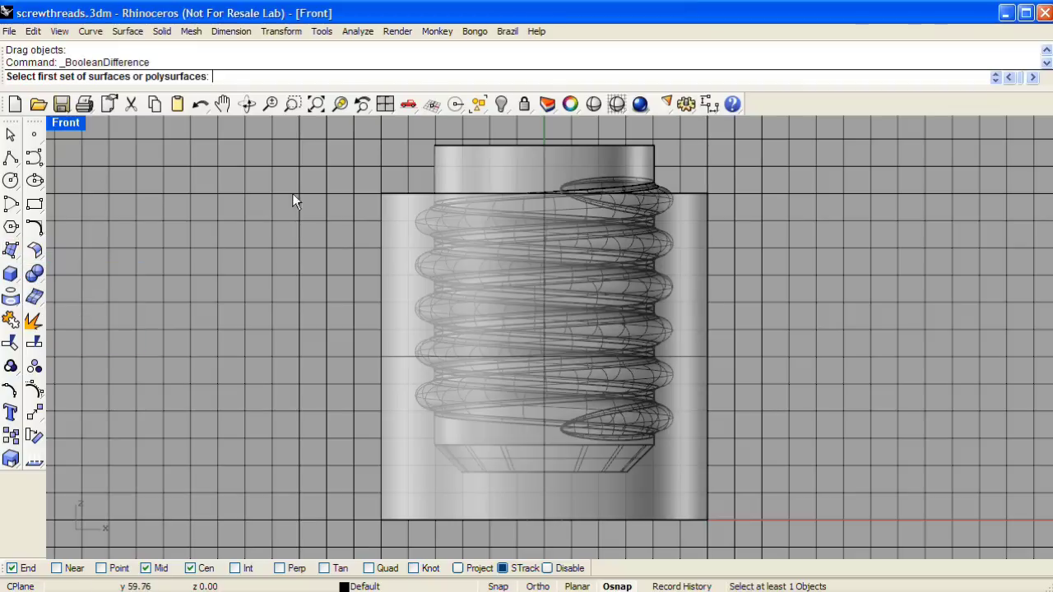
click(394, 198)
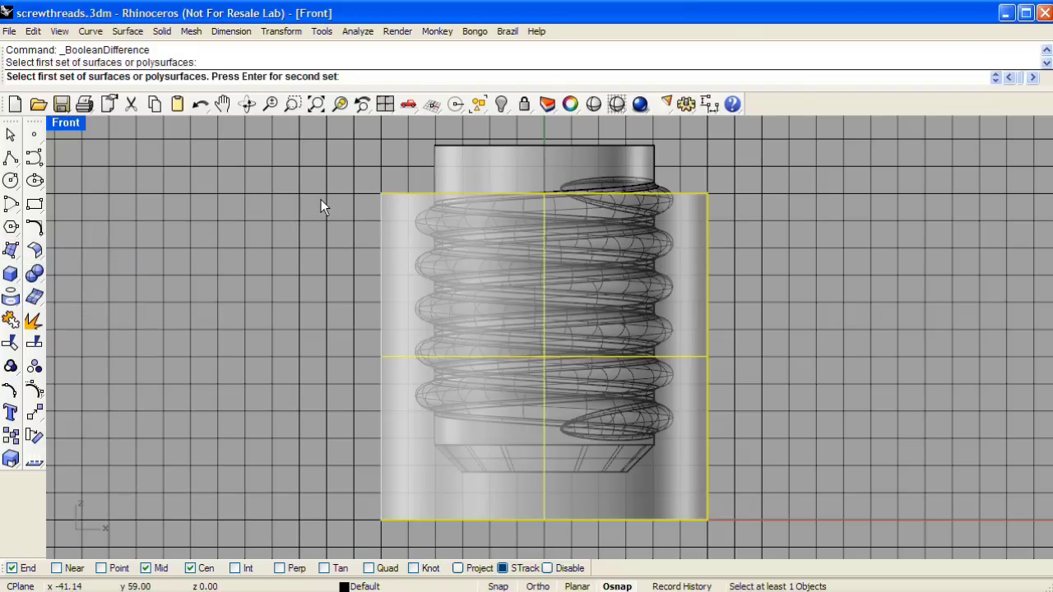
key(Return)
click(481, 158)
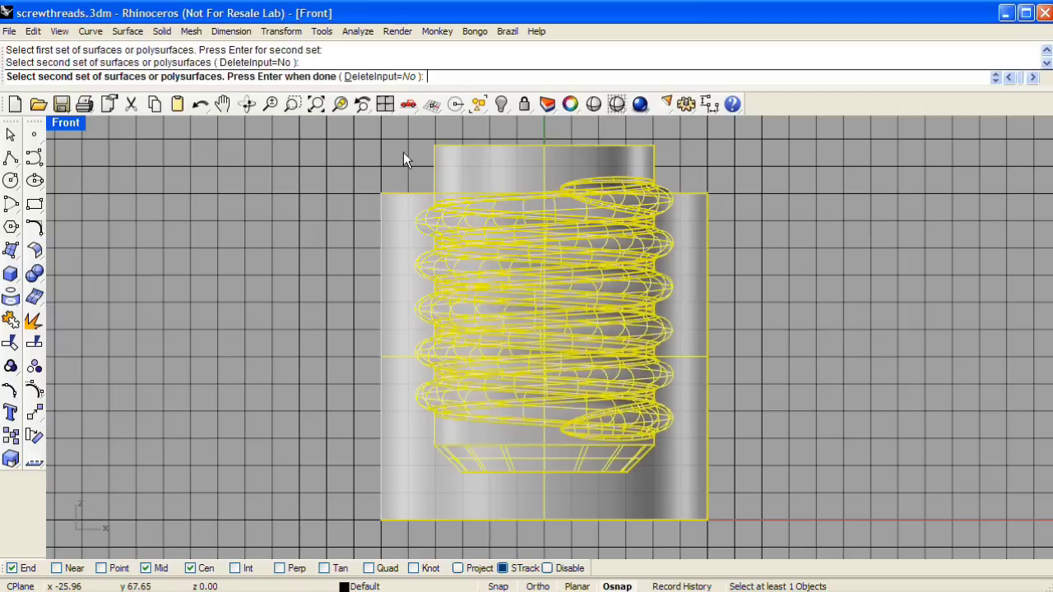
key(Return)
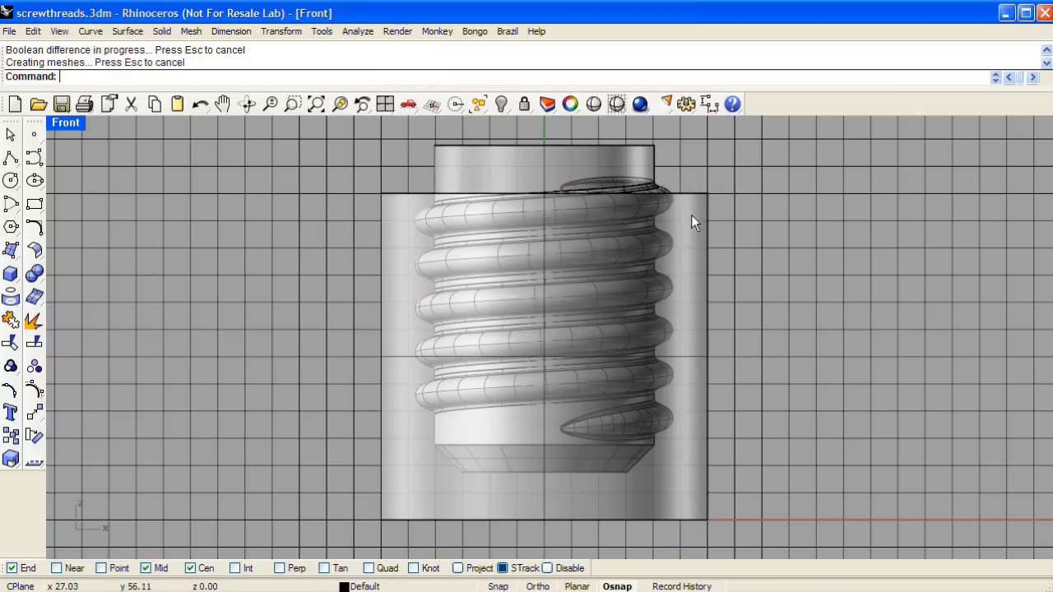
click(695, 199)
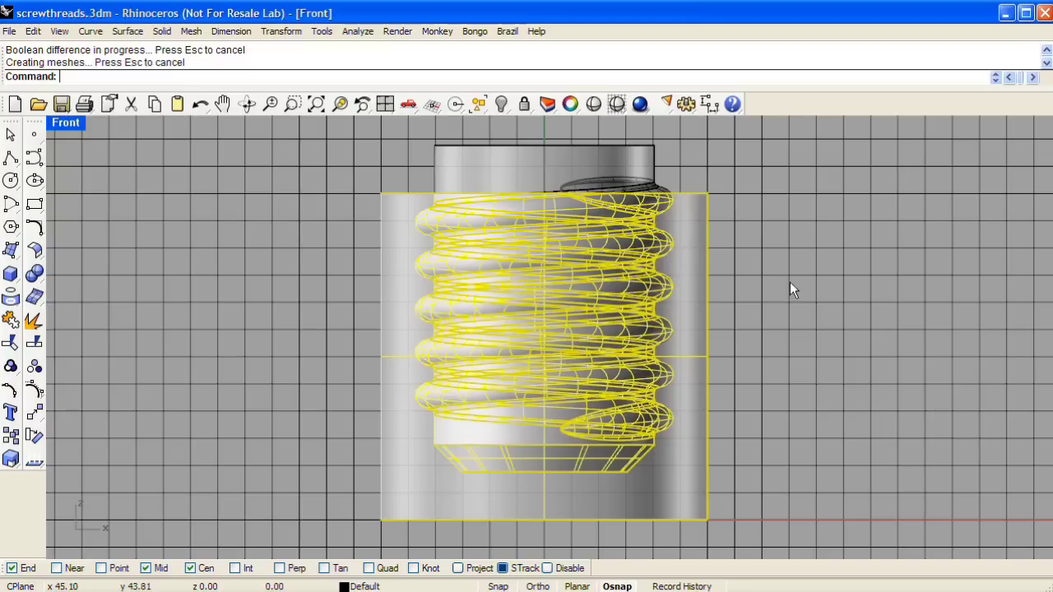
click(716, 167)
- Drag the screw up out of the threaded cylinder in Front view and restore the four-view layout
click(649, 160)
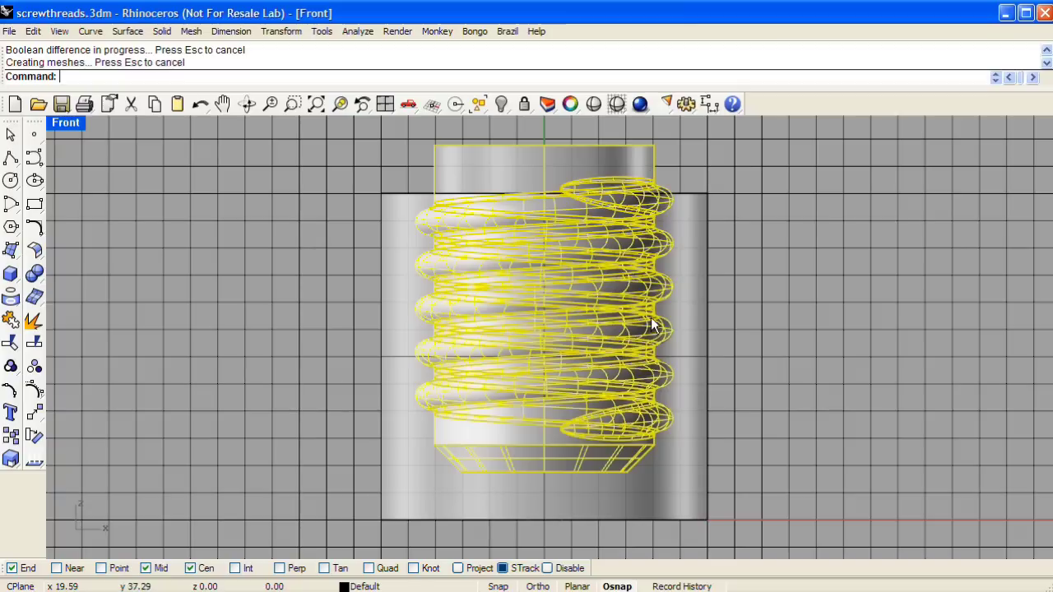
right_drag(650, 312, 641, 368)
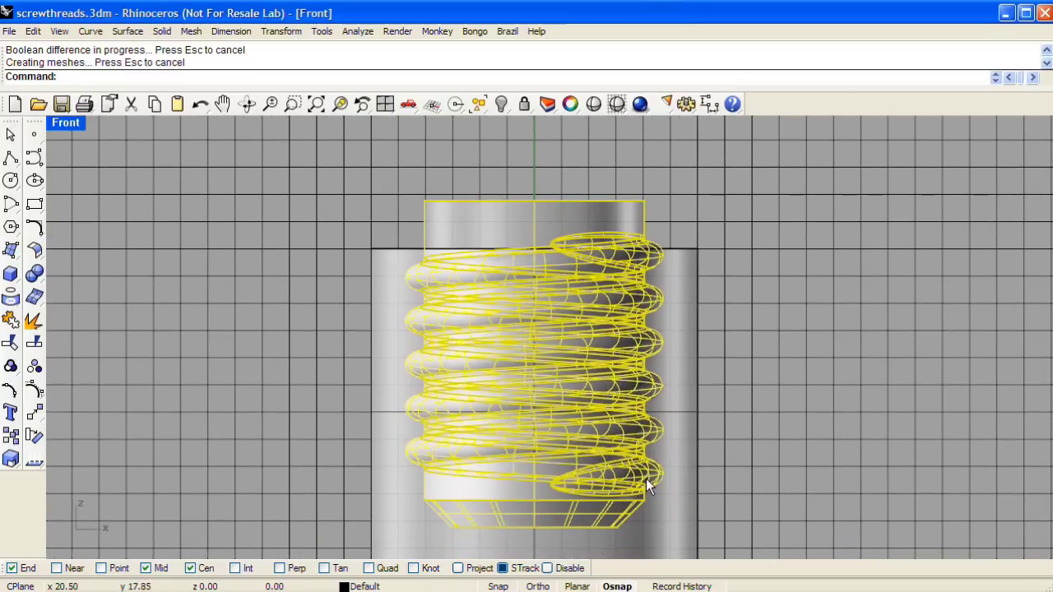
drag(645, 479, 645, 222)
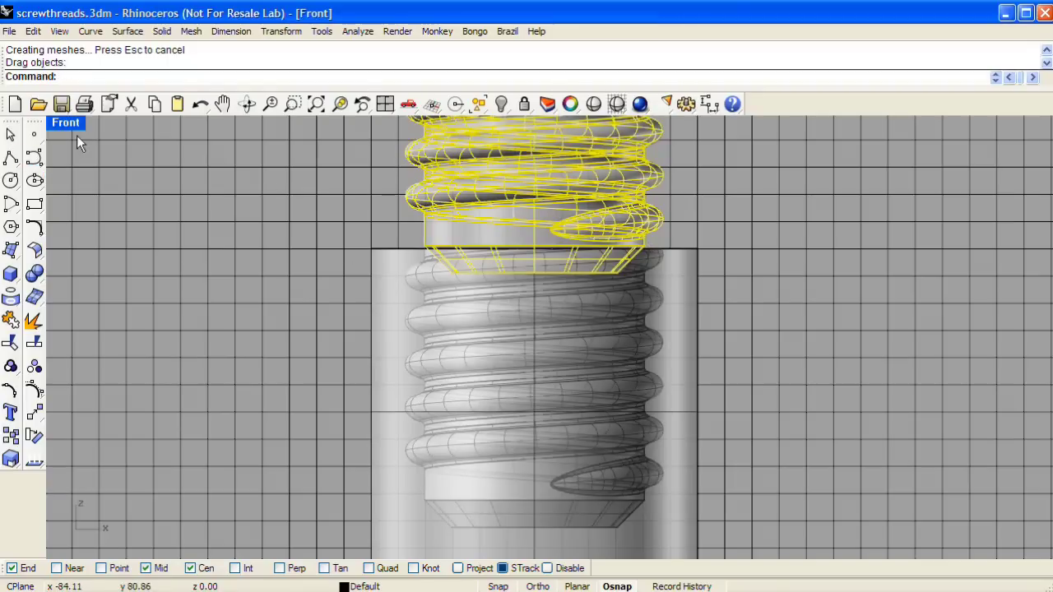
double_click(76, 122)
right_drag(363, 199, 402, 238)
click(281, 31)
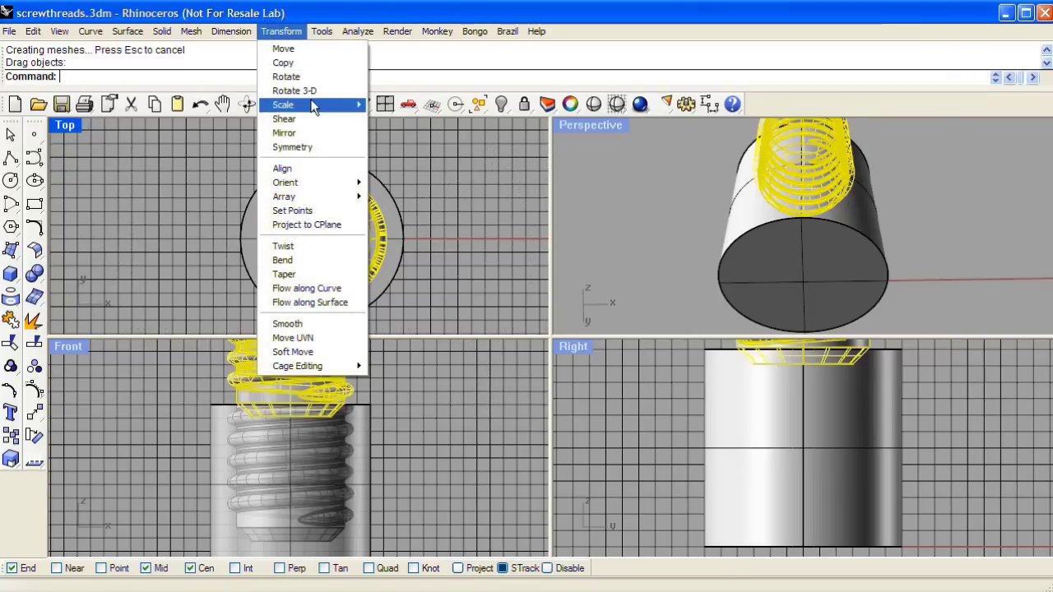
- Make an enlarged Scale 2-D copy of the screw about the circle's centre in Top view
mouse_move(333, 107)
click(397, 118)
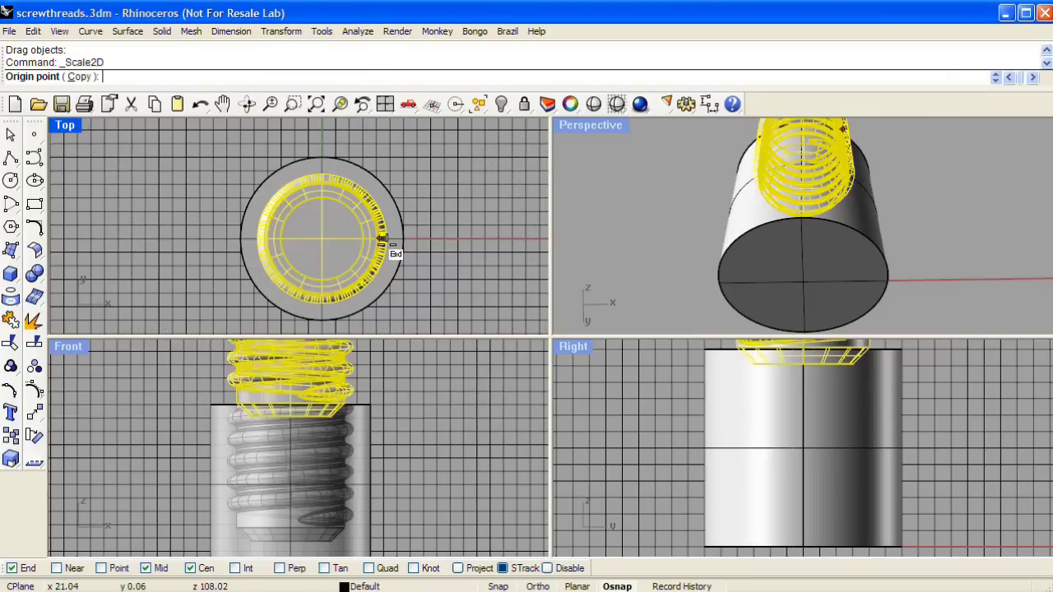
click(372, 263)
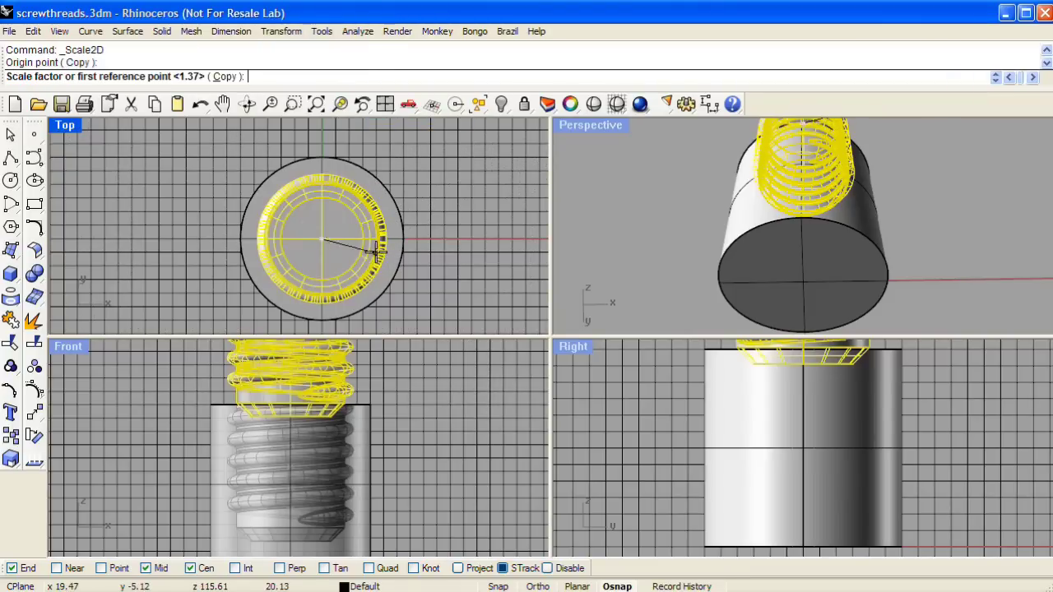
click(433, 236)
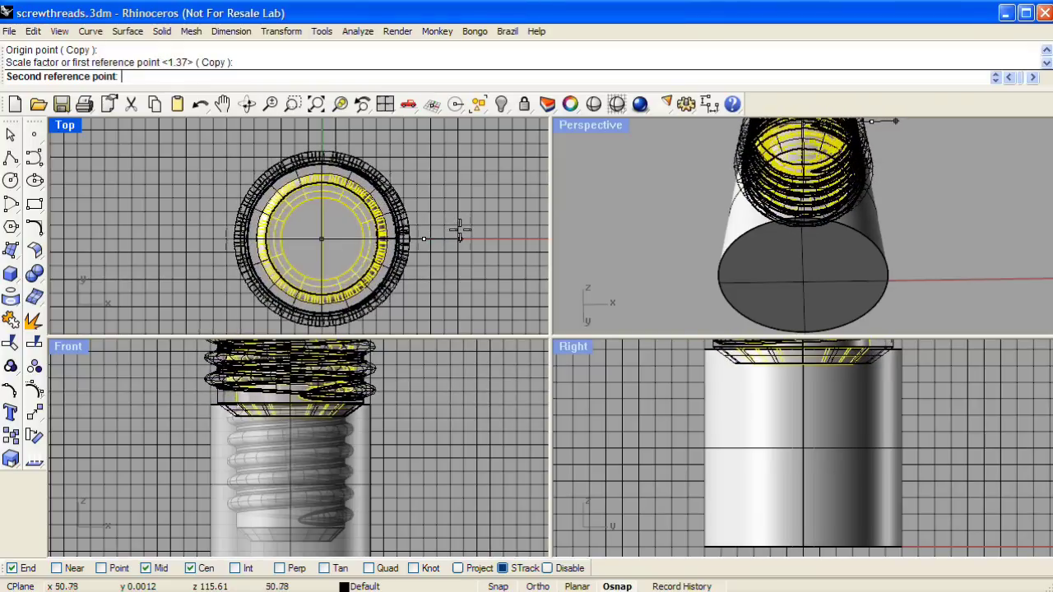
click(457, 232)
- Boolean-subtract the top thread part from the threads, then delete the leftover top thread piece
scroll(307, 484, up, 1)
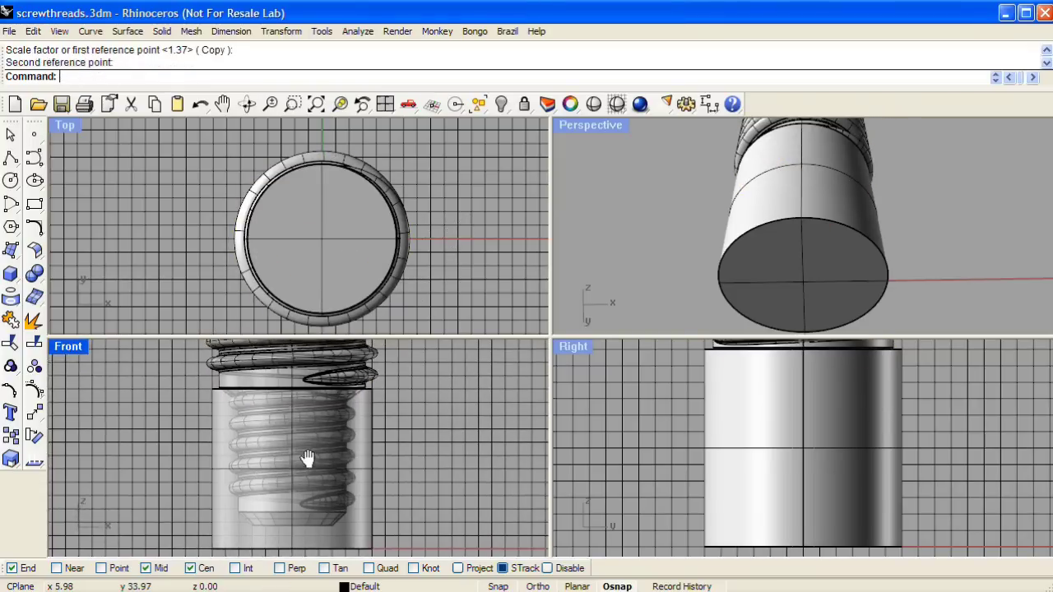
click(37, 278)
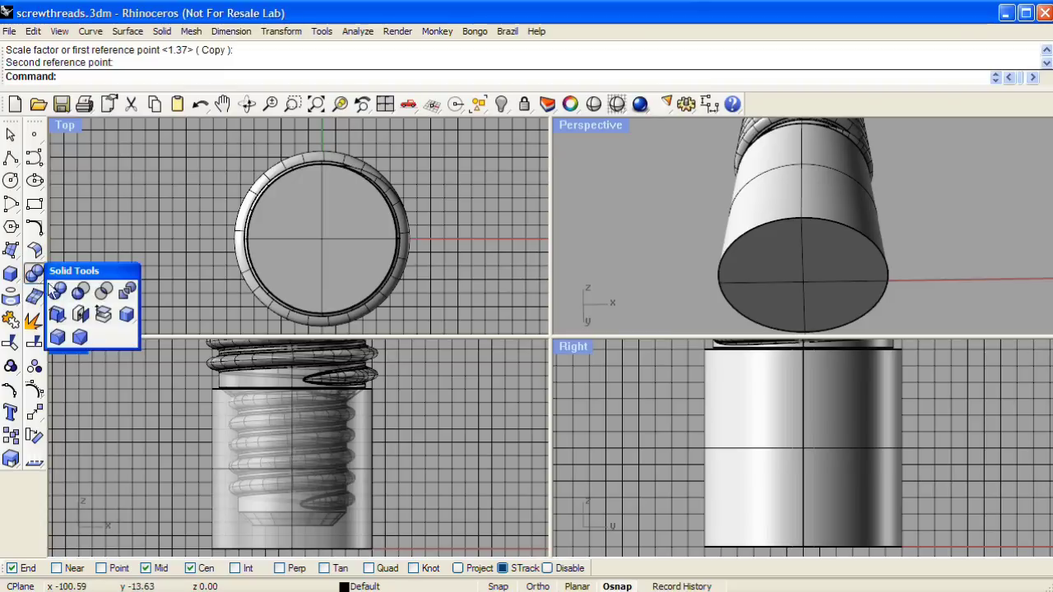
click(81, 296)
click(211, 413)
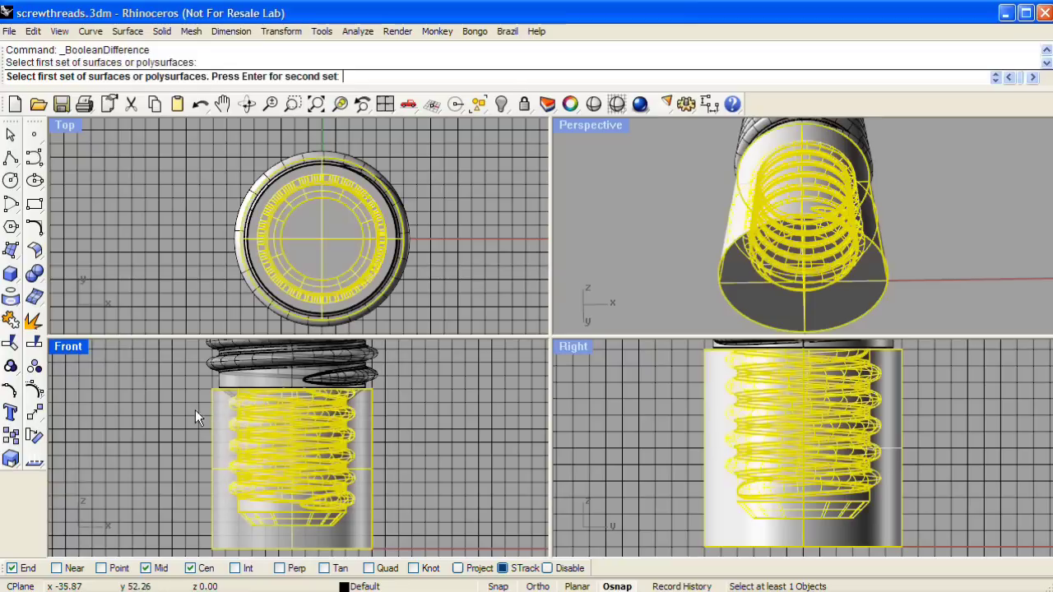
key(Return)
click(216, 368)
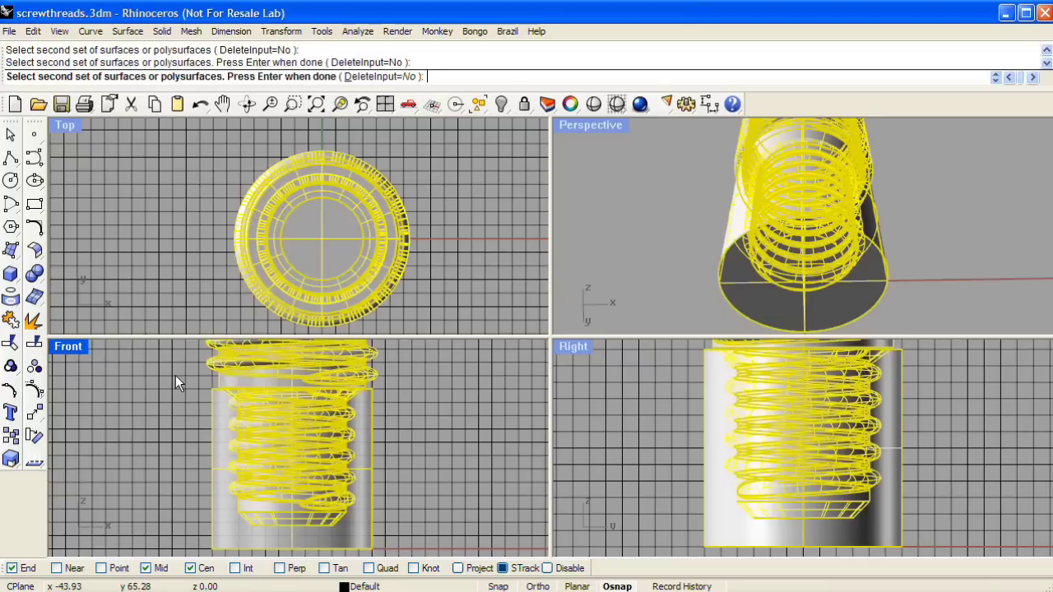
key(Return)
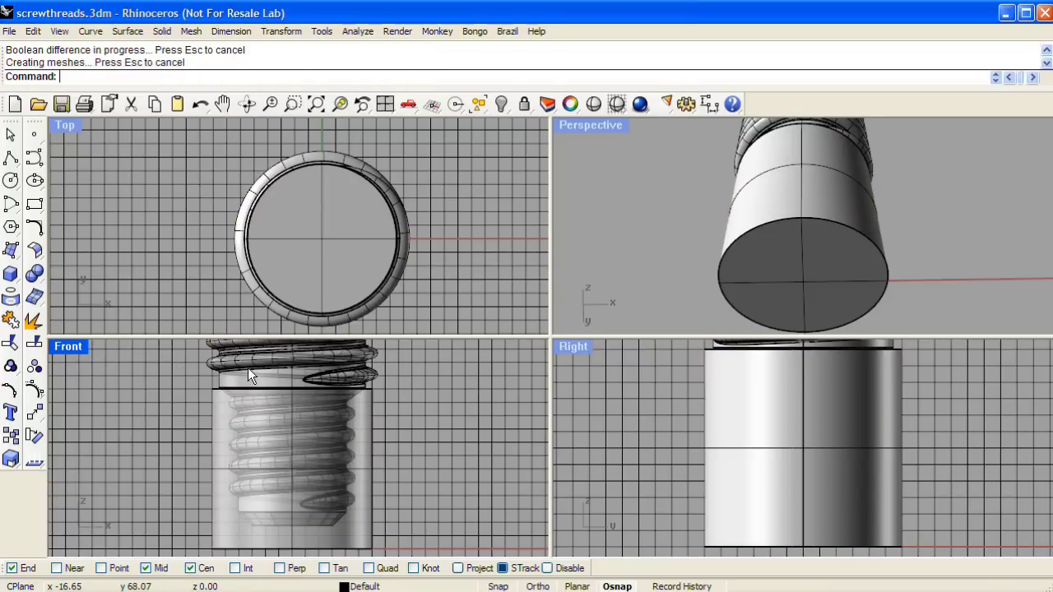
key(Delete)
mouse_move(766, 193)
right_down()
mouse_move(823, 277)
mouse_move(908, 216)
mouse_move(612, 228)
mouse_move(707, 228)
mouse_move(557, 303)
mouse_move(680, 178)
mouse_move(683, 225)
mouse_move(797, 153)
mouse_move(729, 150)
mouse_move(766, 239)
mouse_move(756, 177)
right_up()
scroll(793, 151, up, 3)
- Draw a radius-30 cylinder from the ring's centre down to the bottom centre
click(346, 224)
right_drag(347, 225, 326, 206)
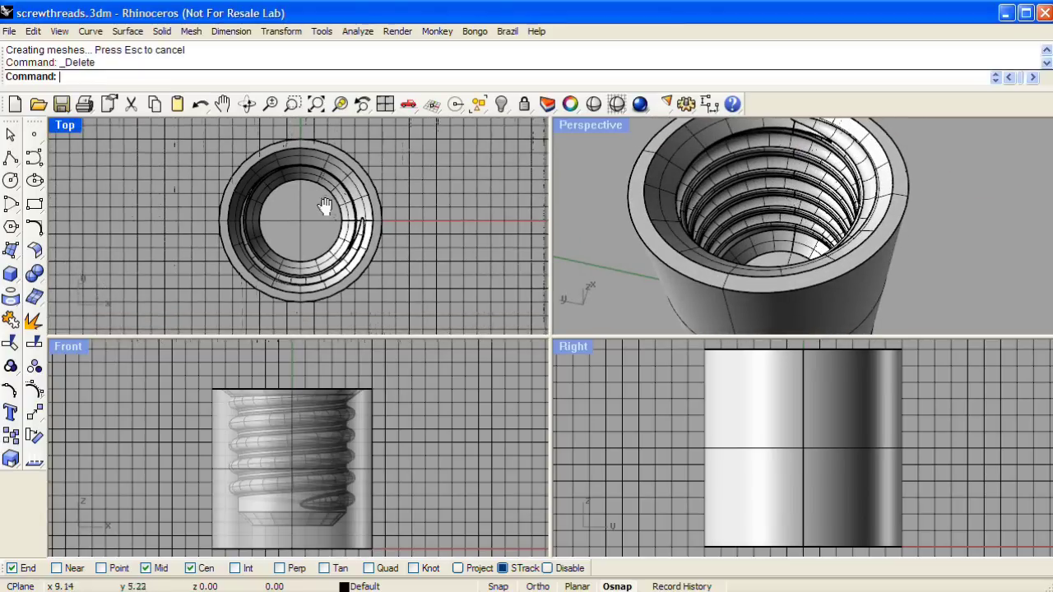
click(11, 278)
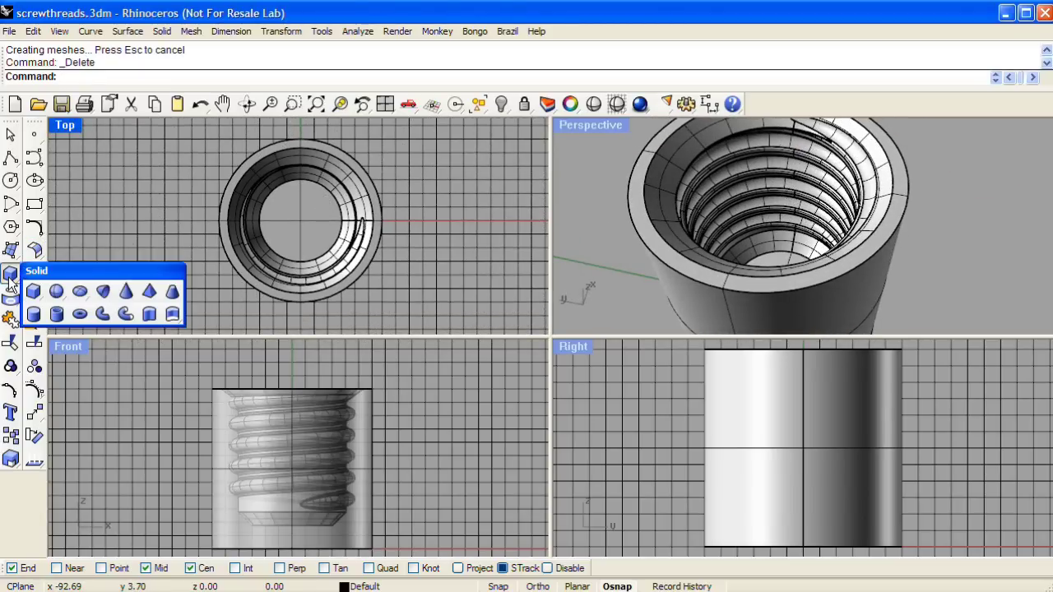
click(35, 314)
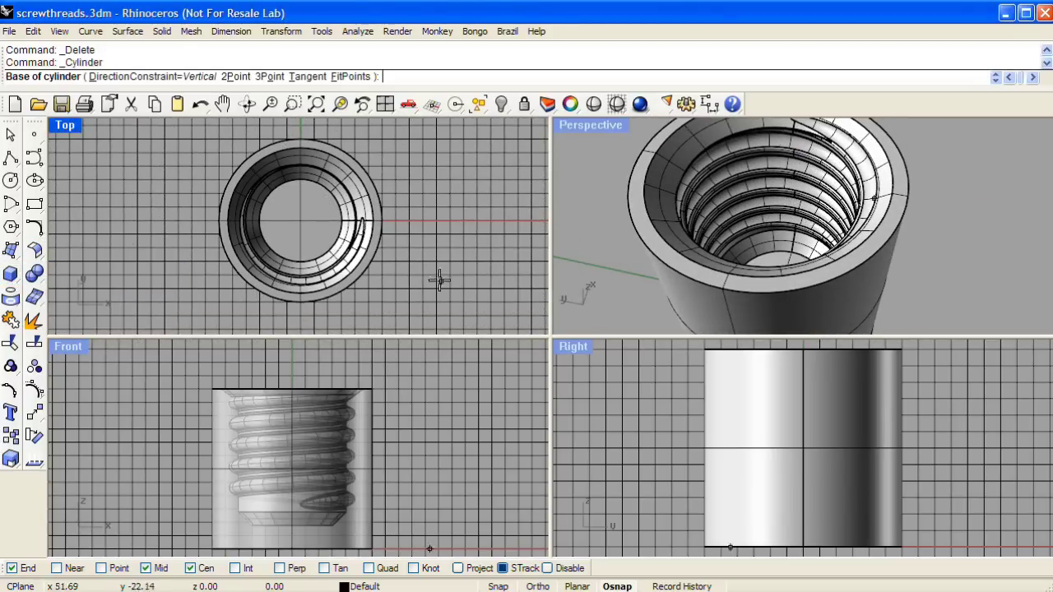
click(384, 260)
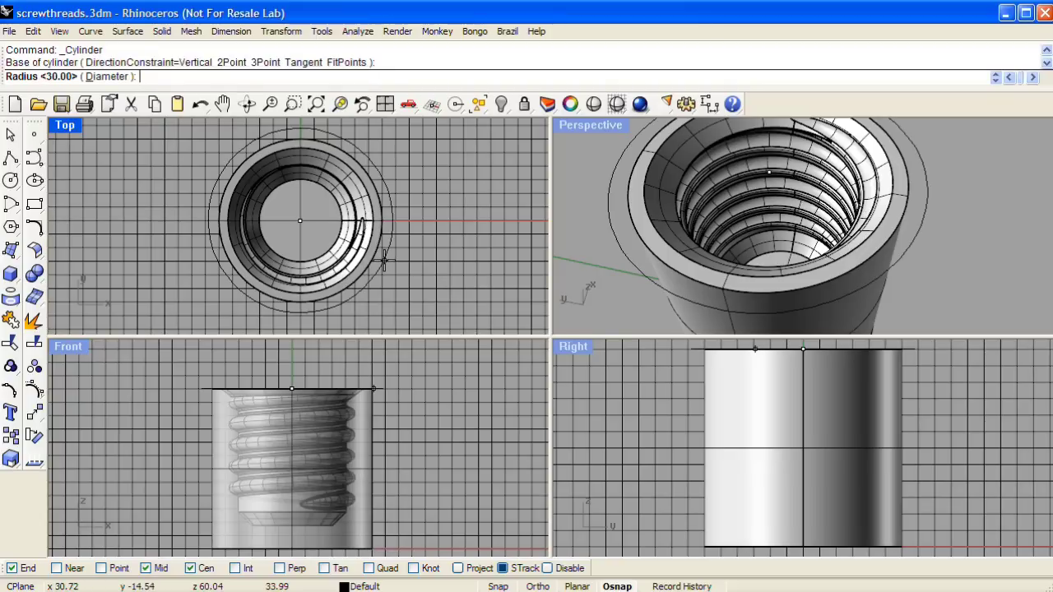
key(Return)
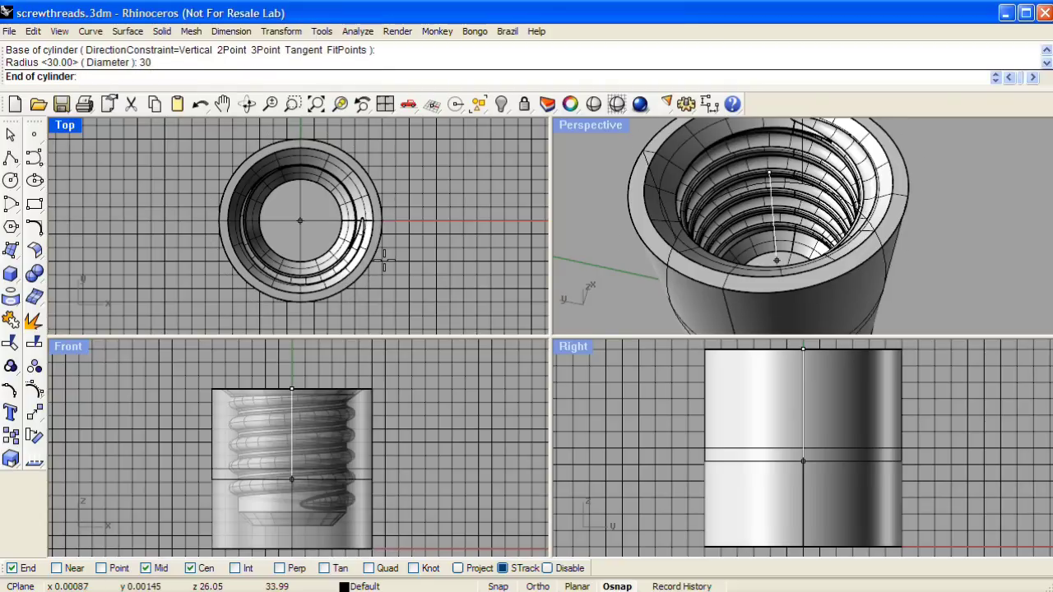
click(293, 541)
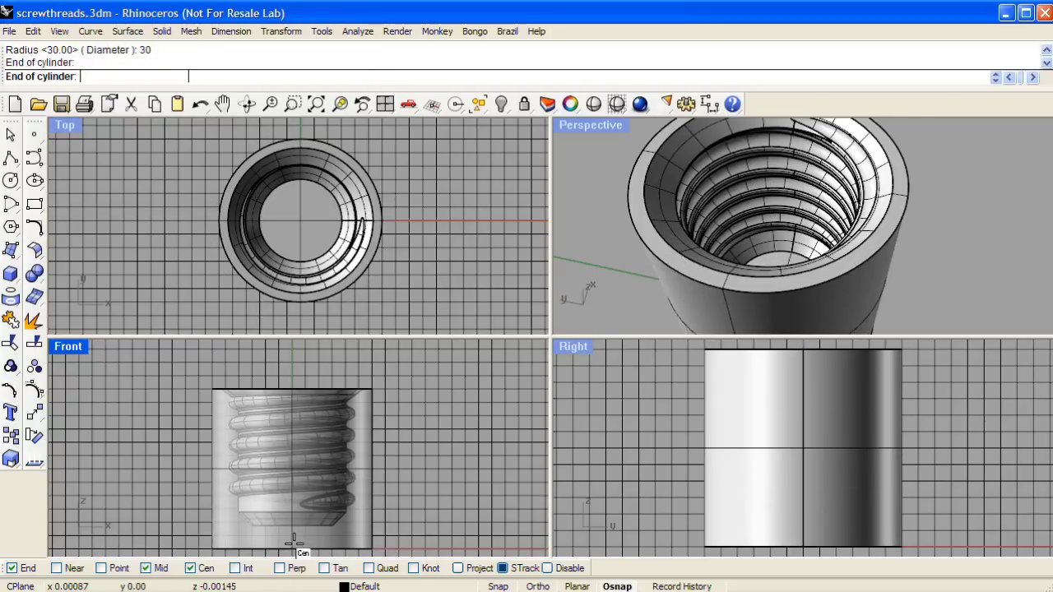
click(293, 541)
- Select the new cylinder and move it slightly upward in Front view
click(310, 530)
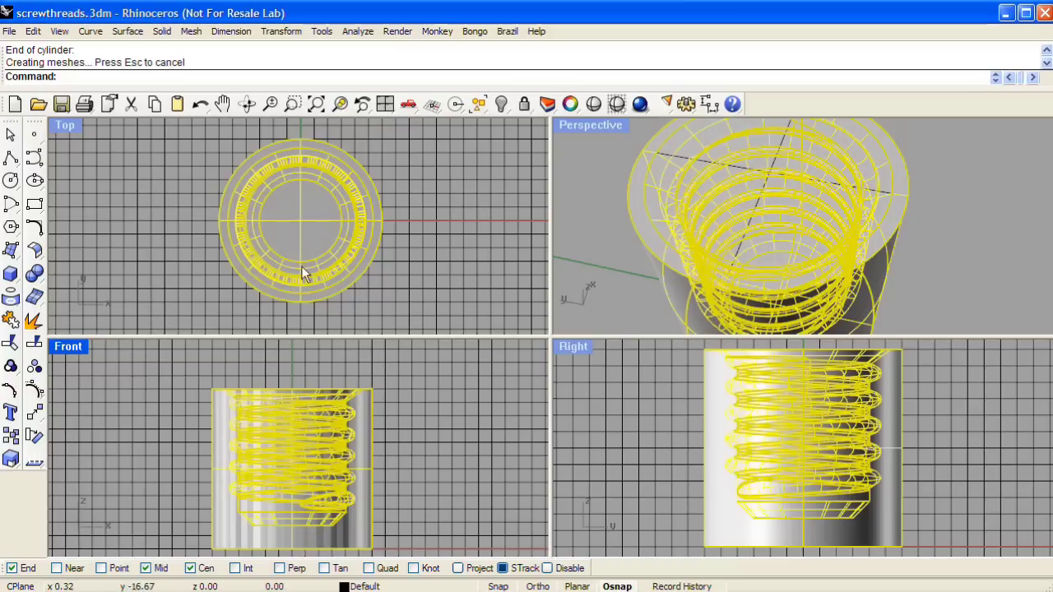
click(305, 217)
drag(325, 466, 326, 452)
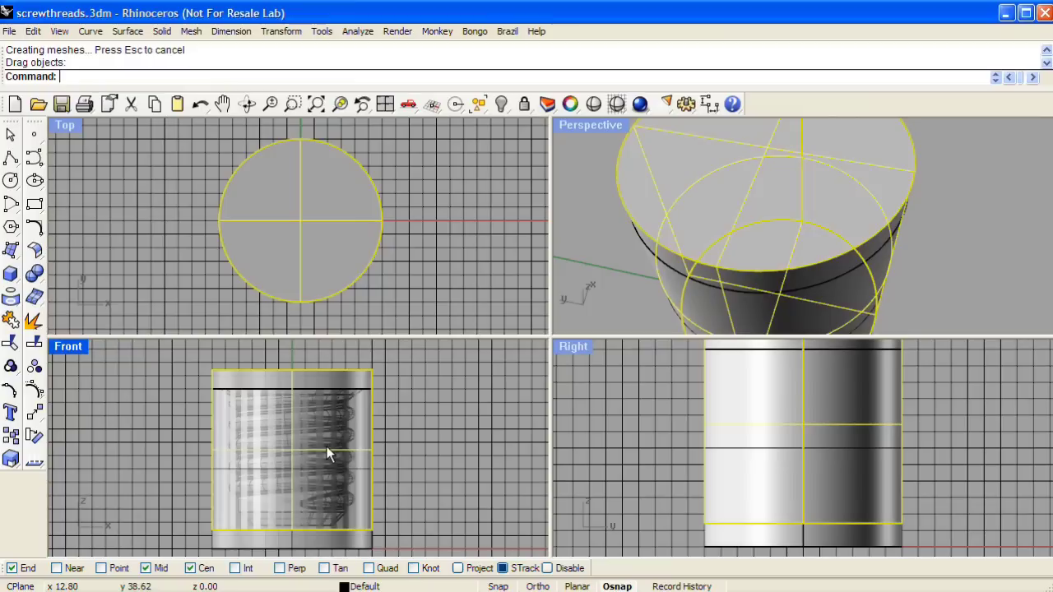
- Boolean-subtract the thread part from the new cylinder to leave a helical cavity
key(Escape)
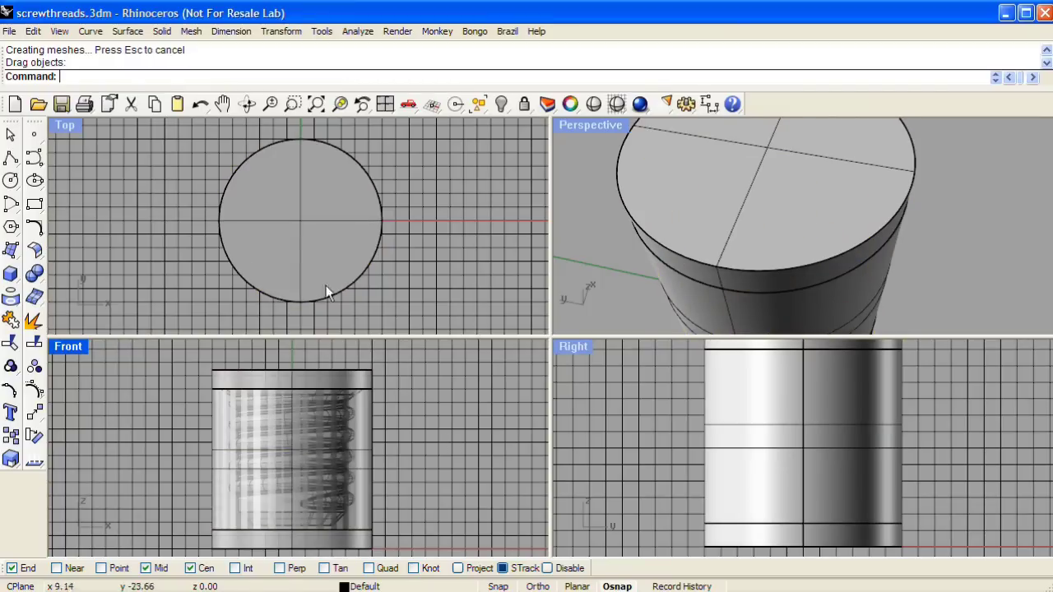
click(36, 275)
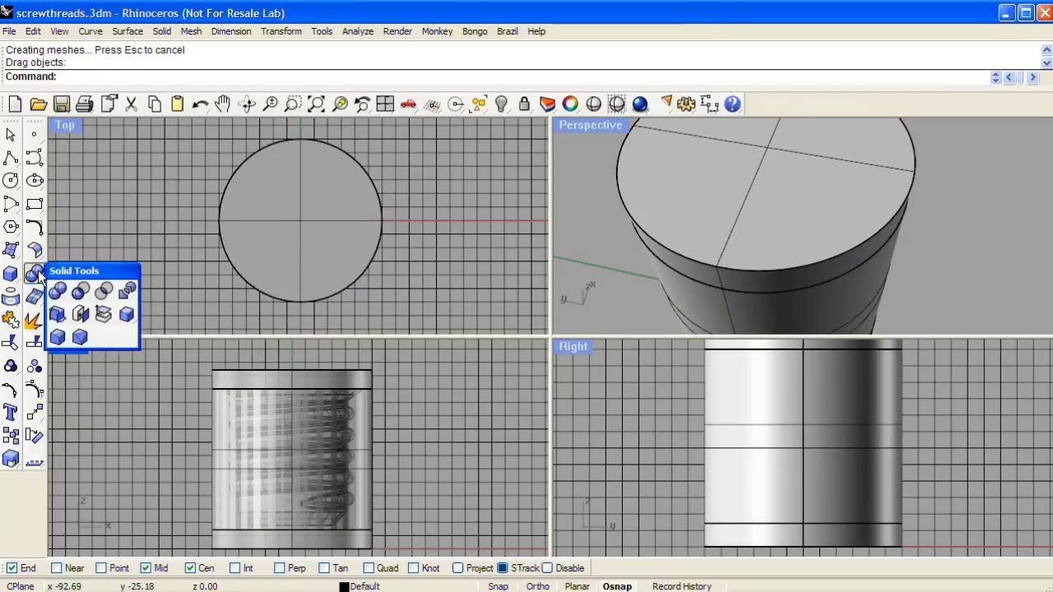
click(80, 290)
click(228, 373)
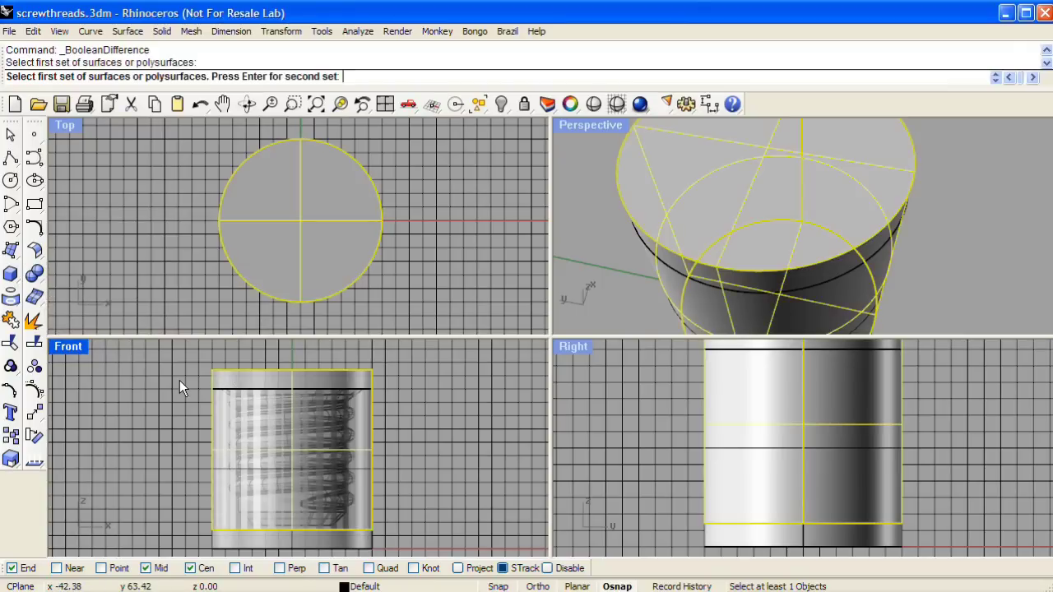
key(Return)
click(226, 531)
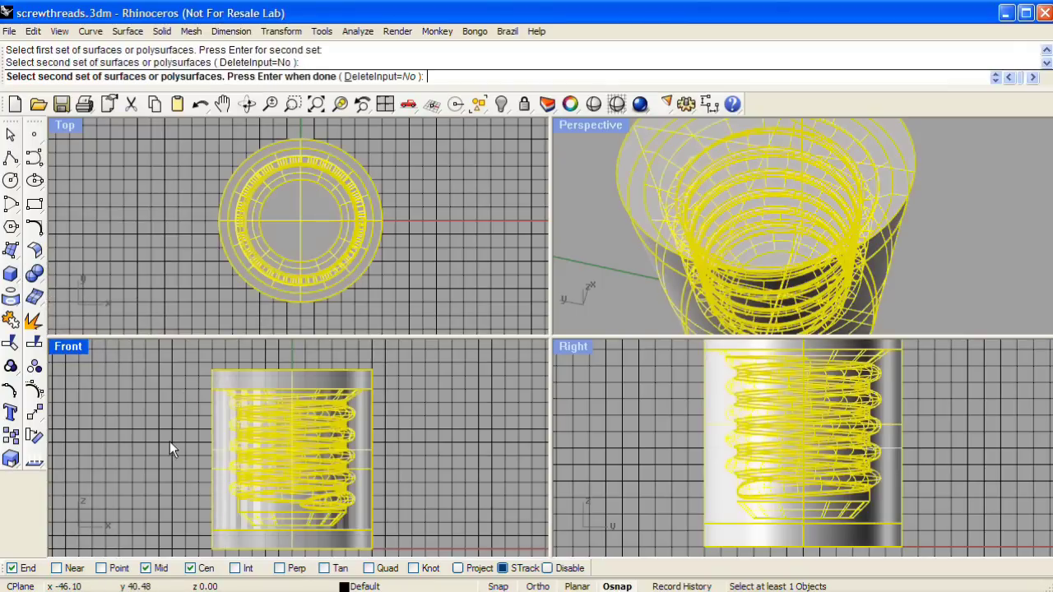
key(Return)
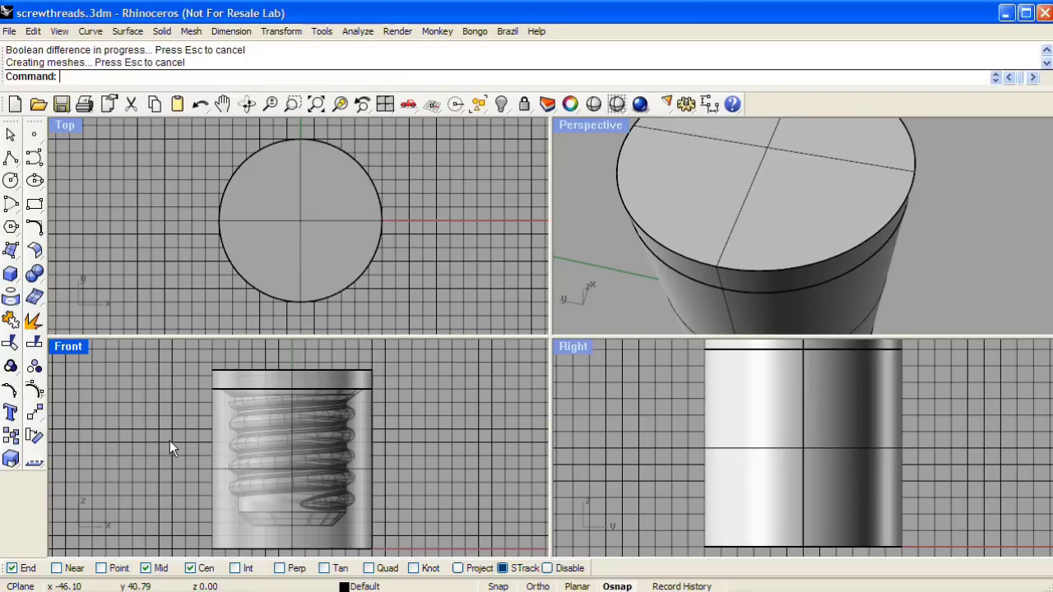
- Orbit the Perspective view to a lower angle and maximize the Front viewport with Ctrl+M
right_drag(723, 172, 727, 126)
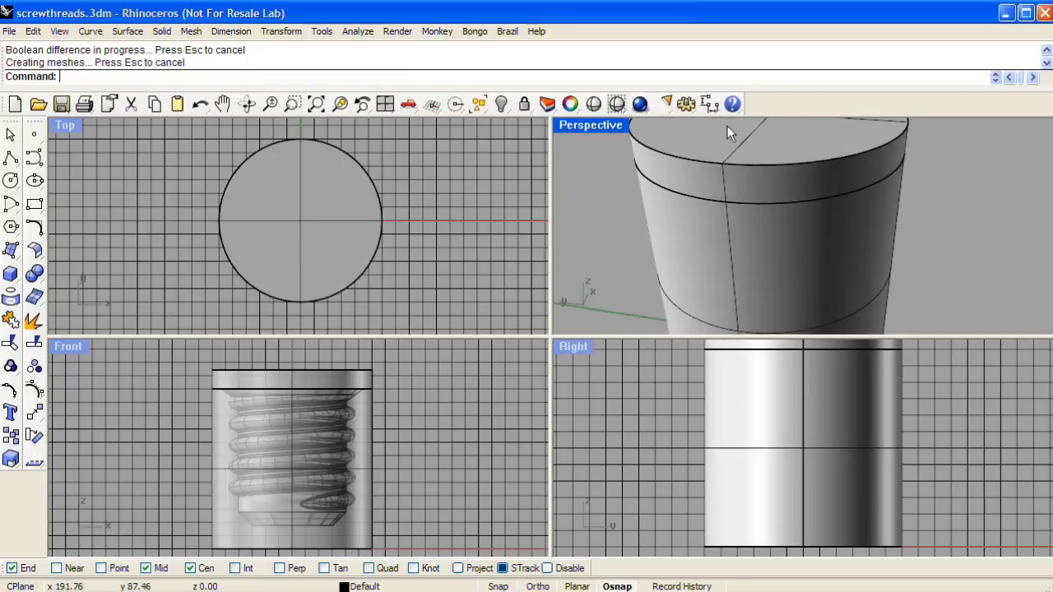
click(98, 346)
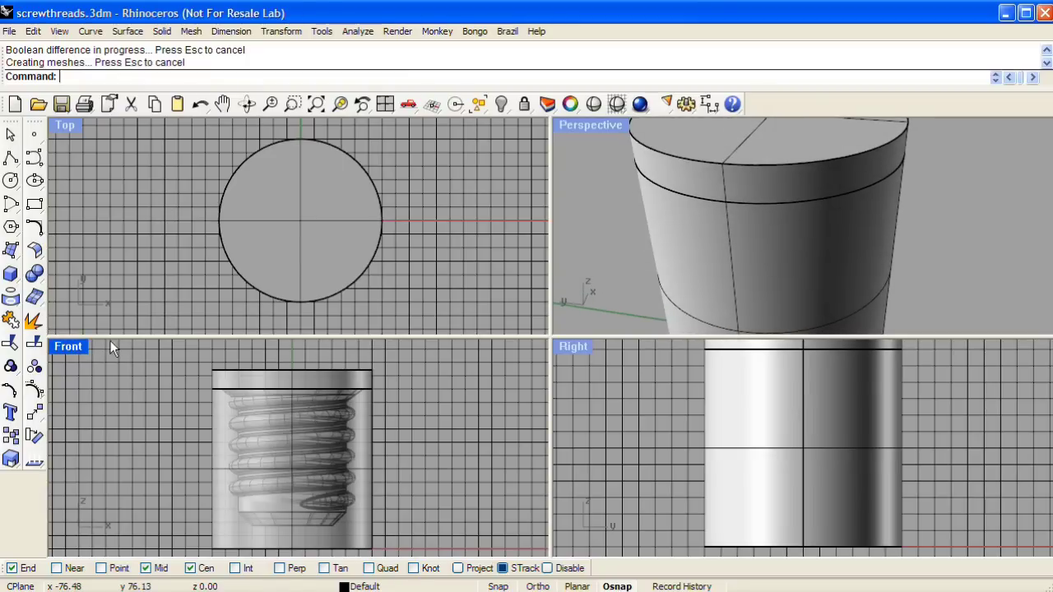
key(ctrl+m)
- Select both parts and rotate them 90° about the center point
scroll(606, 338, down, 4)
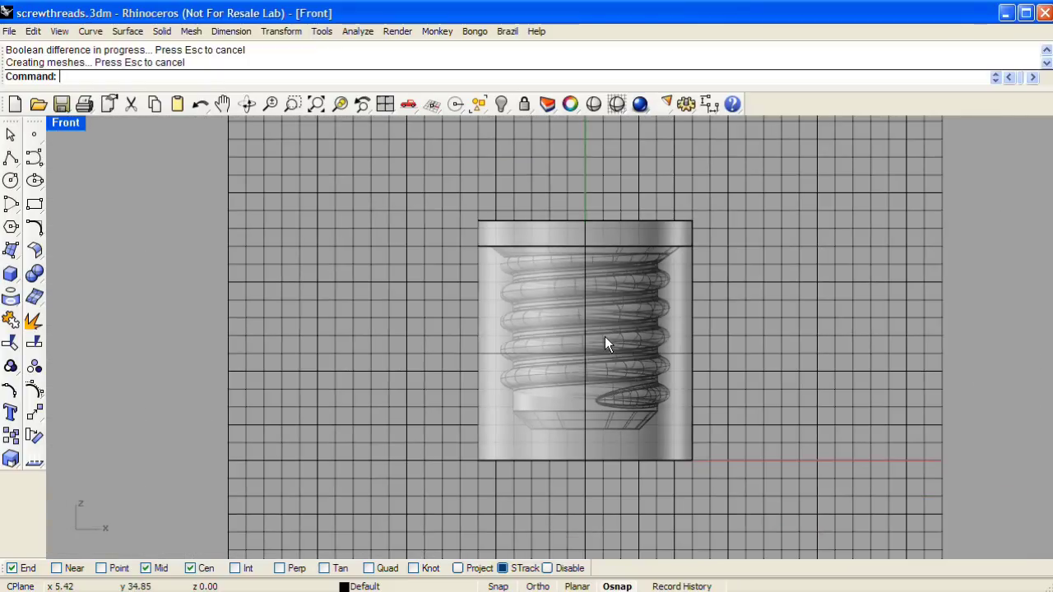
scroll(566, 370, up, 1)
key(ctrl+a)
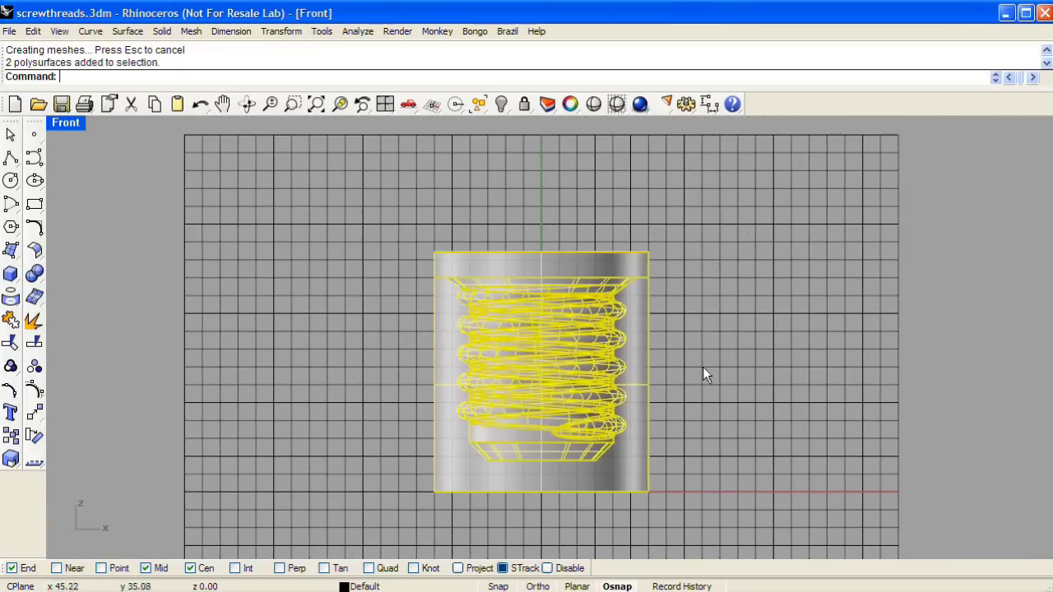
click(280, 31)
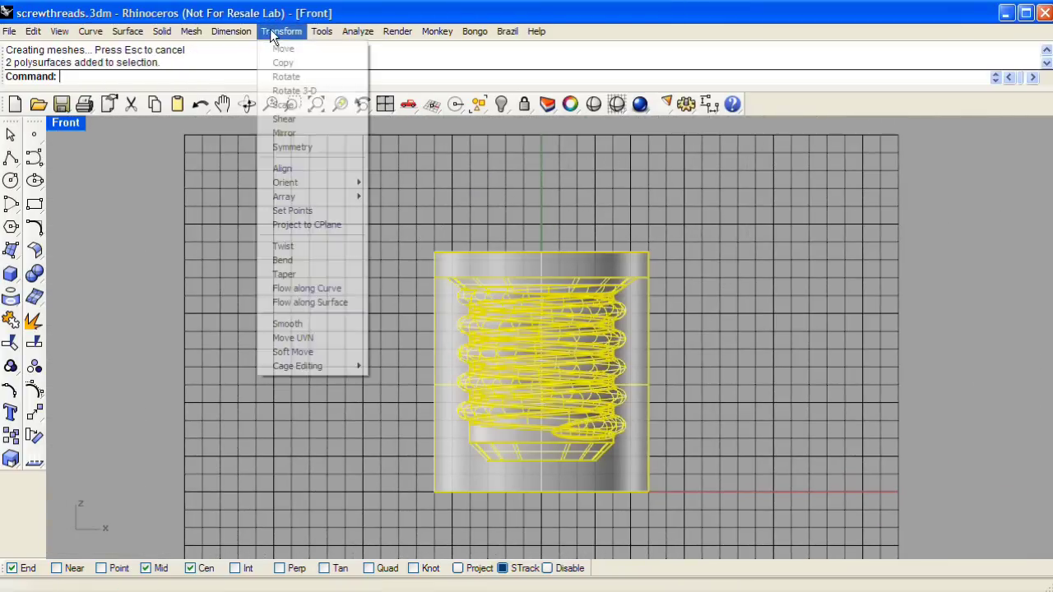
click(283, 75)
click(541, 253)
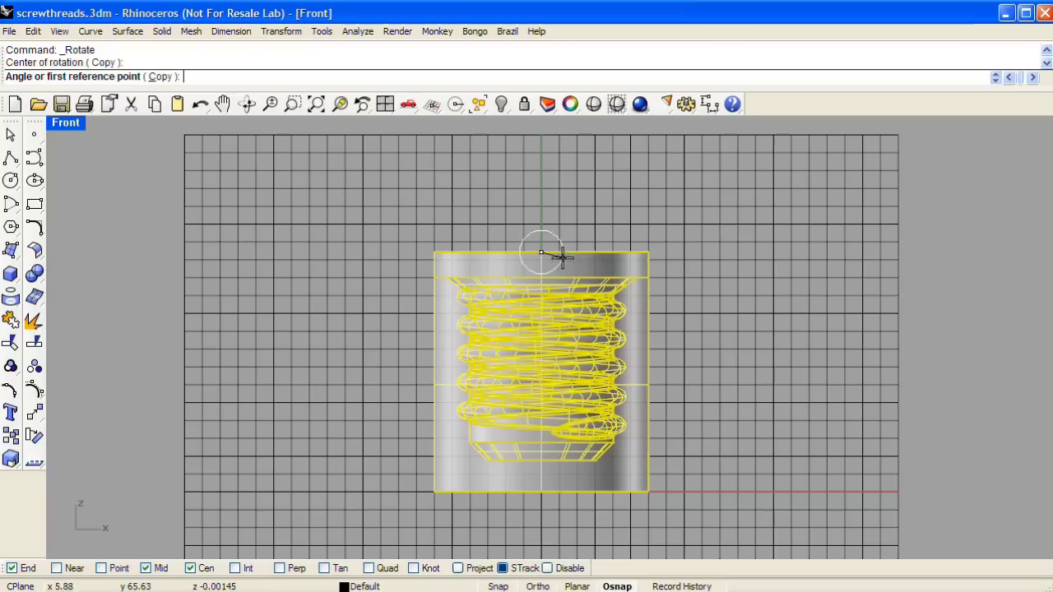
click(540, 458)
click(740, 253)
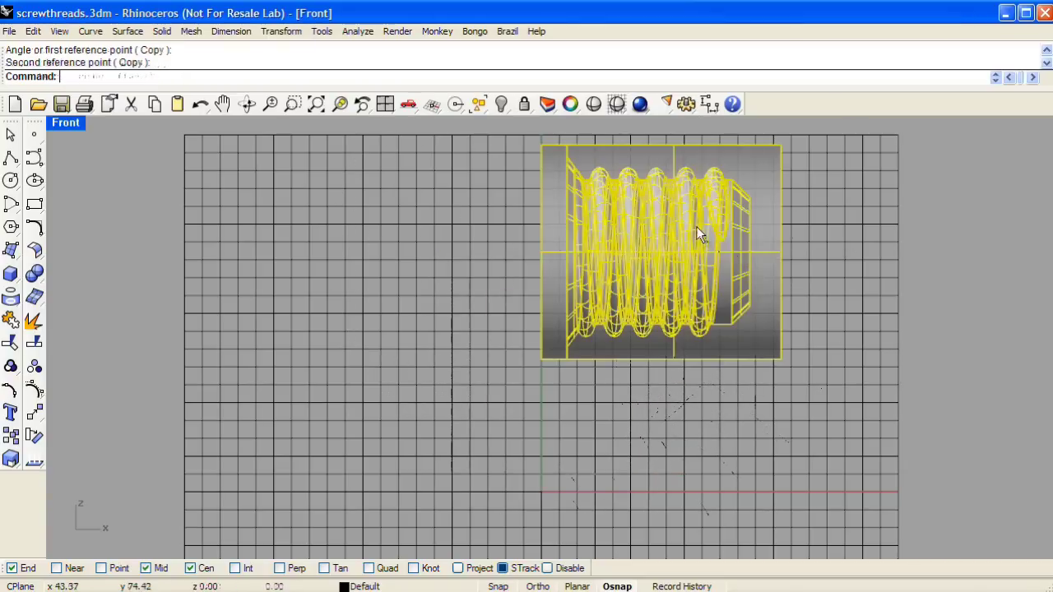
- Move the parts lower and place the screw to the left of the nut
drag(696, 226, 693, 362)
click(674, 190)
drag(554, 326, 289, 329)
click(530, 252)
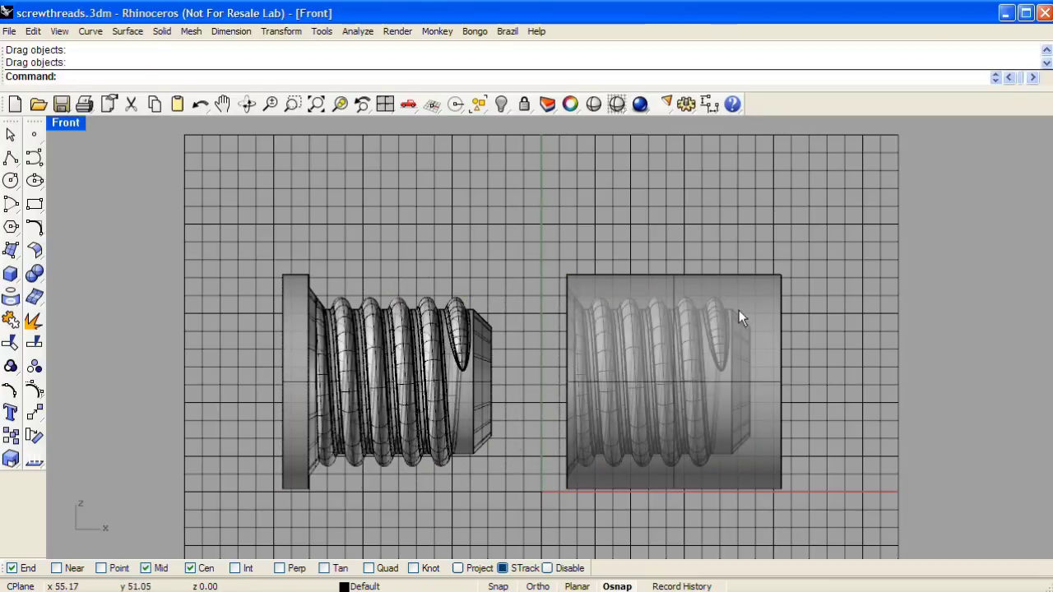
- Restore the four-view layout, orbit the parts, and maximize the Perspective view
double_click(77, 122)
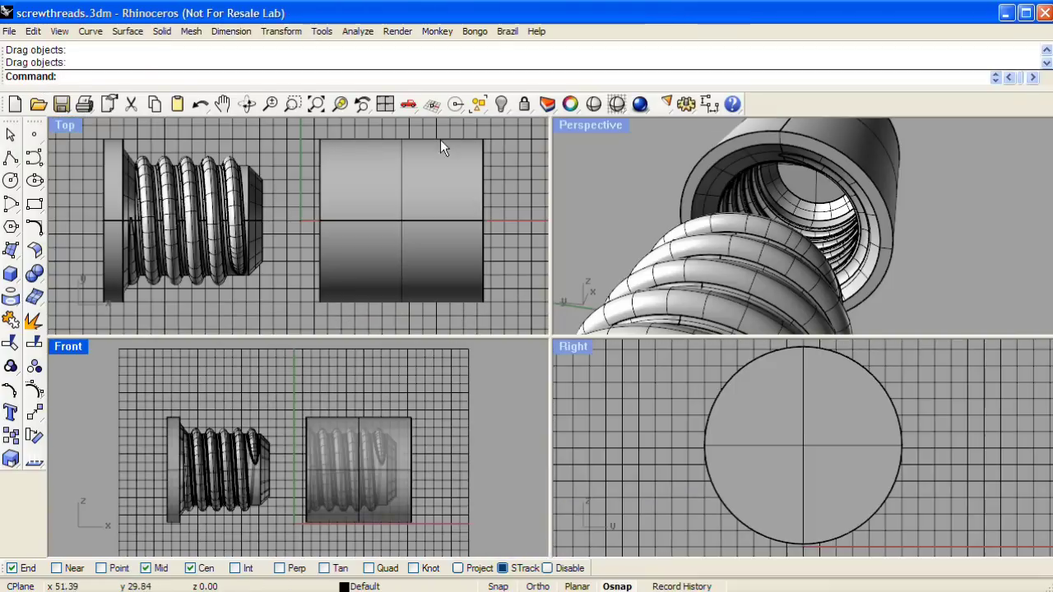
right_drag(757, 177, 642, 157)
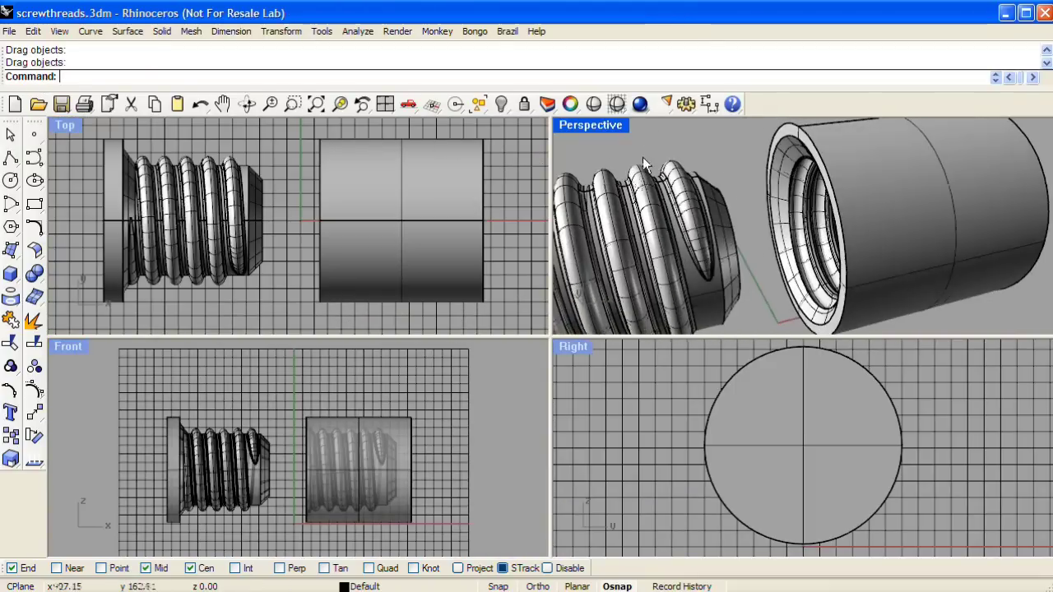
double_click(615, 124)
scroll(613, 292, up, 3)
scroll(597, 280, down, 3)
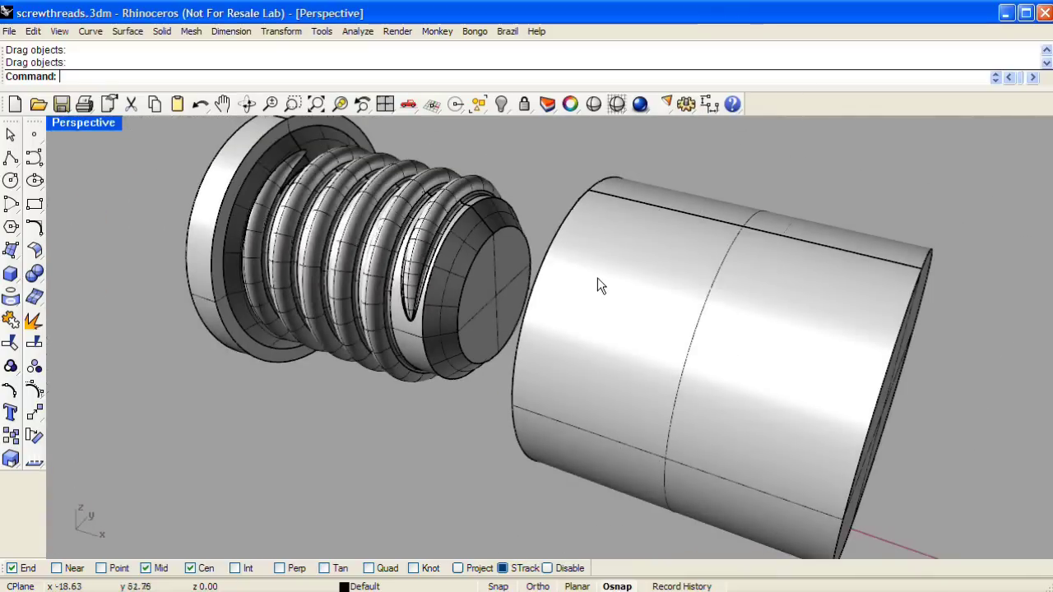
- Set the Perspective view to Ghosted display and orbit to a lower angle
click(92, 125)
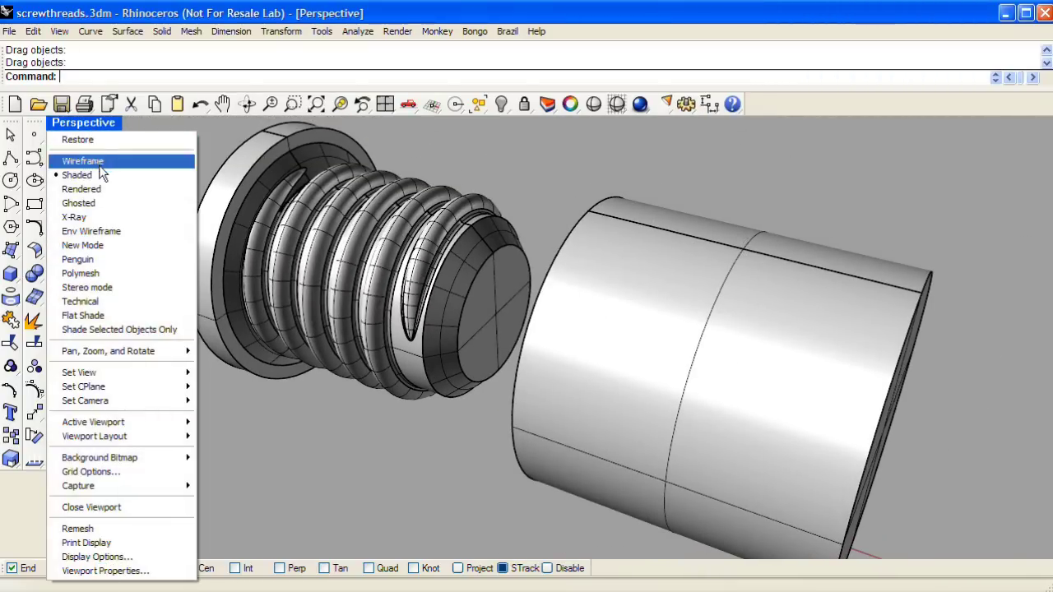
click(79, 203)
right_drag(517, 383, 683, 302)
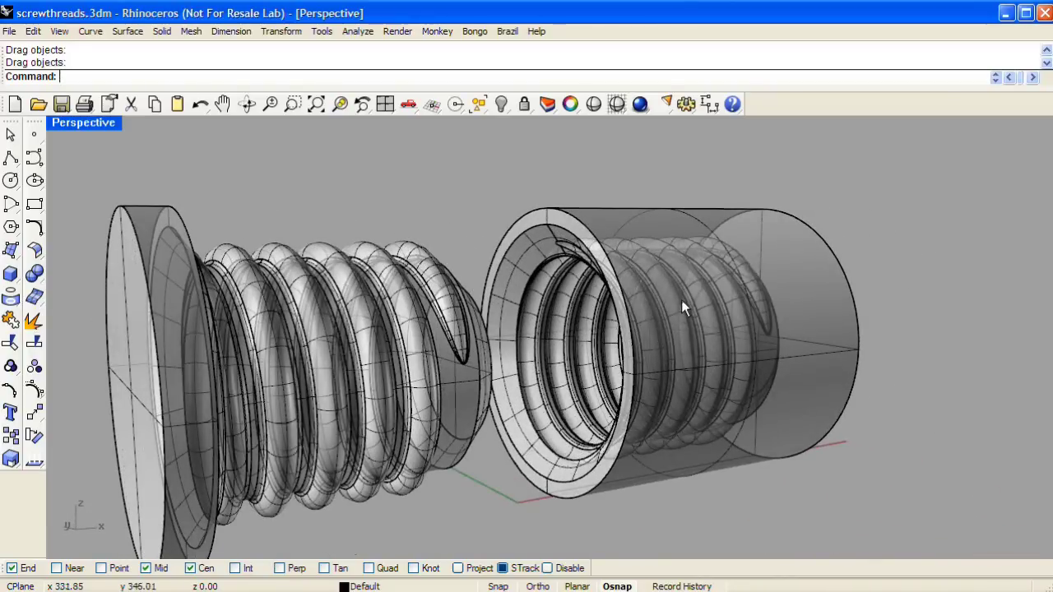